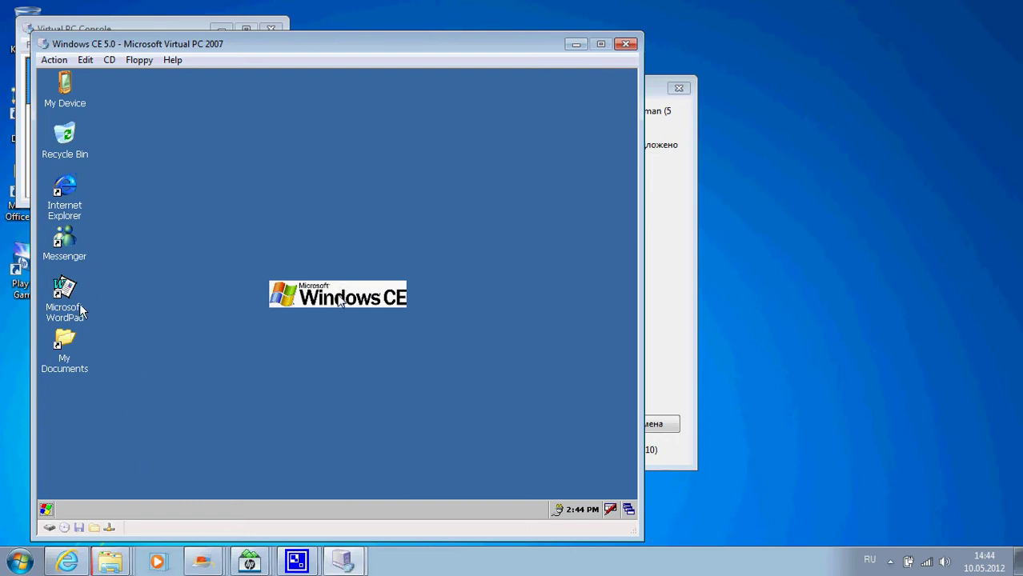
Step: View the contents of the My Documents folder and close it
double_click(65, 352)
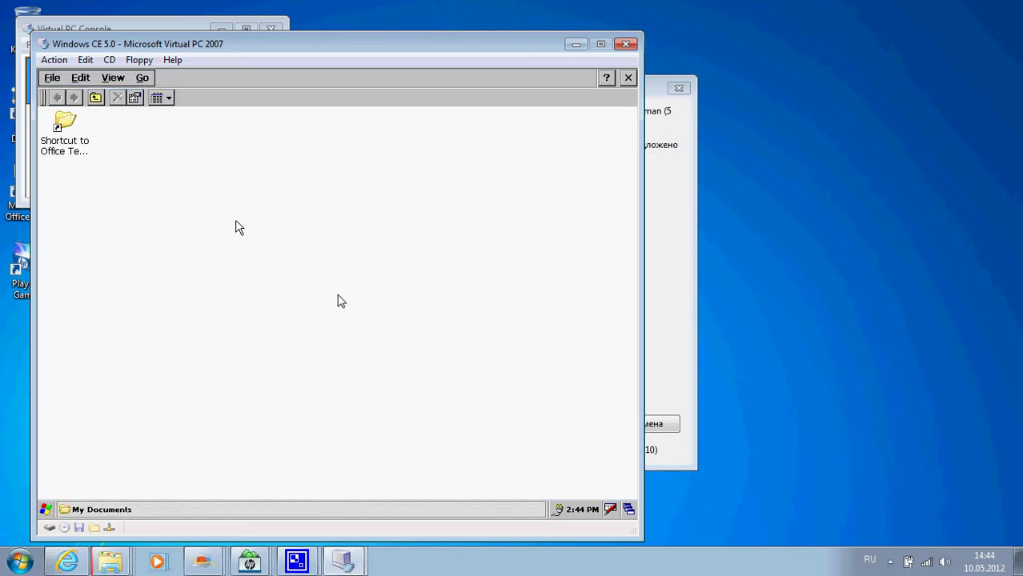
click(629, 80)
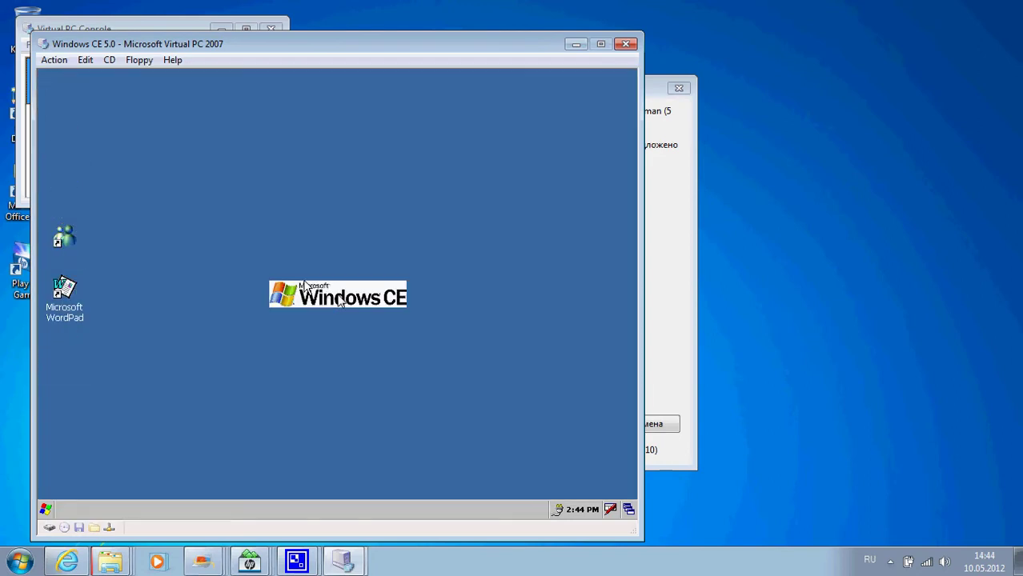
Step: Write "Windows CE 5.0" in a new WordPad document and close it without saving
double_click(83, 308)
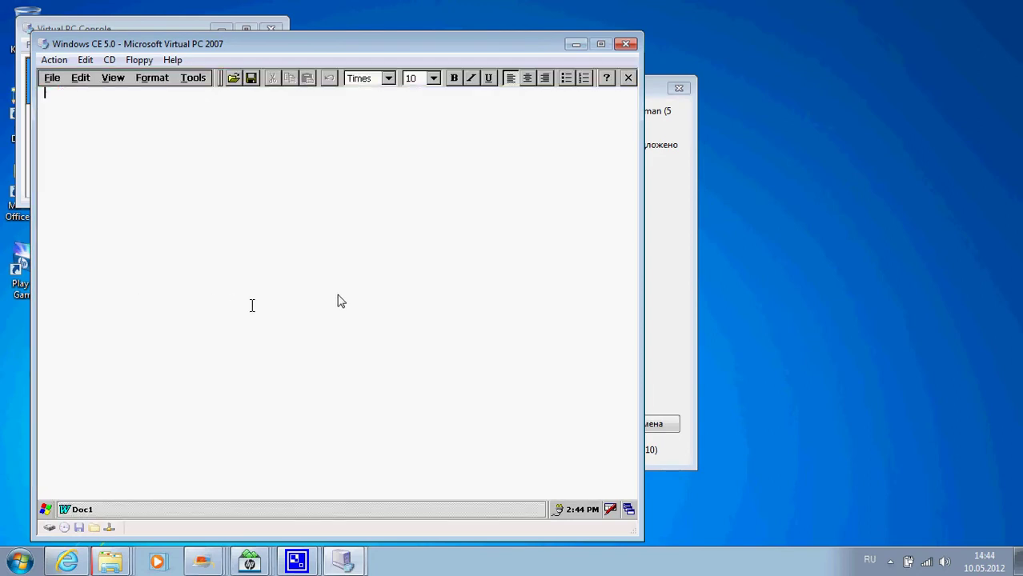
text(Windows CE 5.0)
click(629, 78)
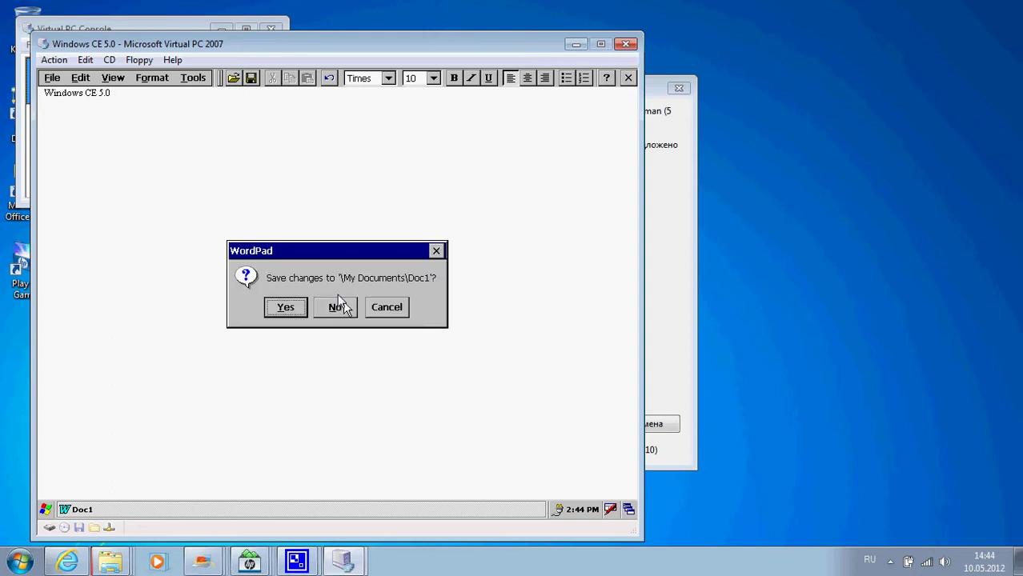
click(339, 303)
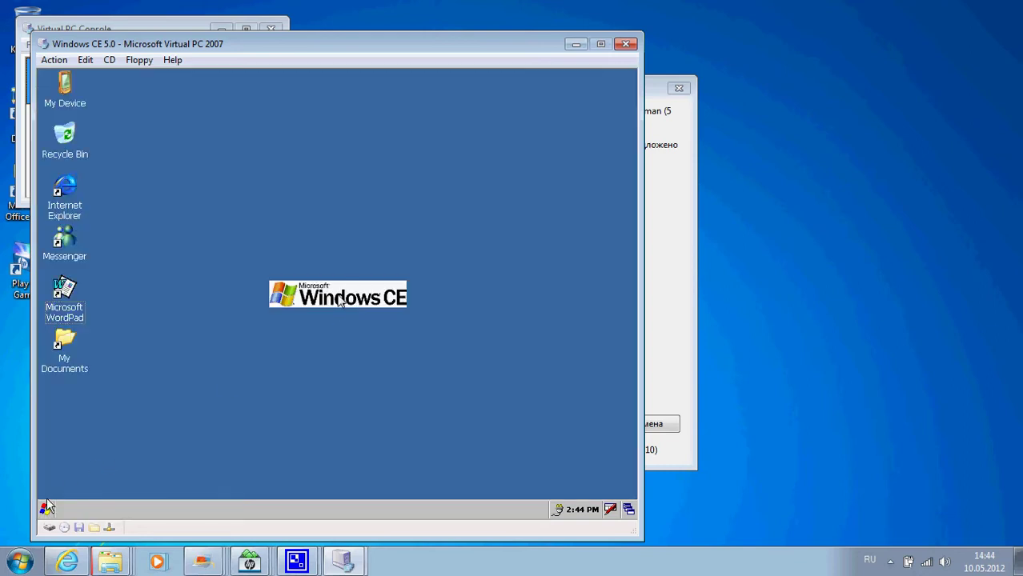
Step: Examine the system properties of My Device, including its general, memory, device name and copyright information
right_click(67, 108)
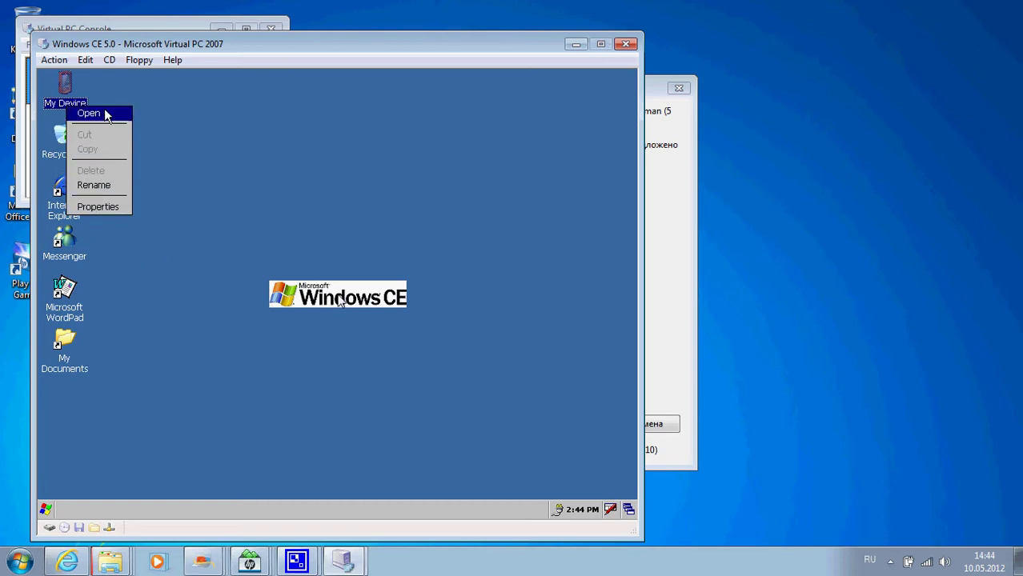
click(107, 208)
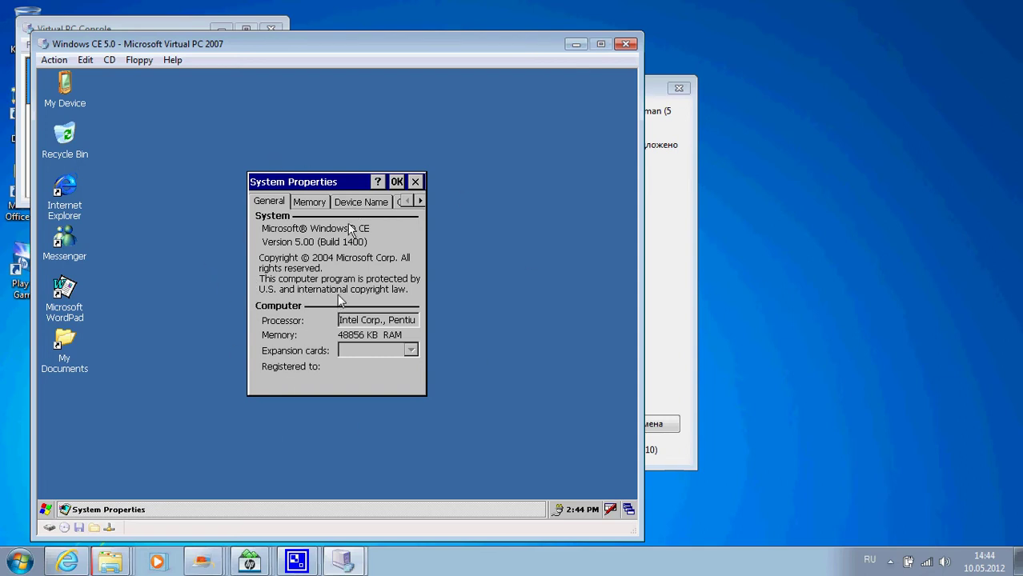
click(314, 202)
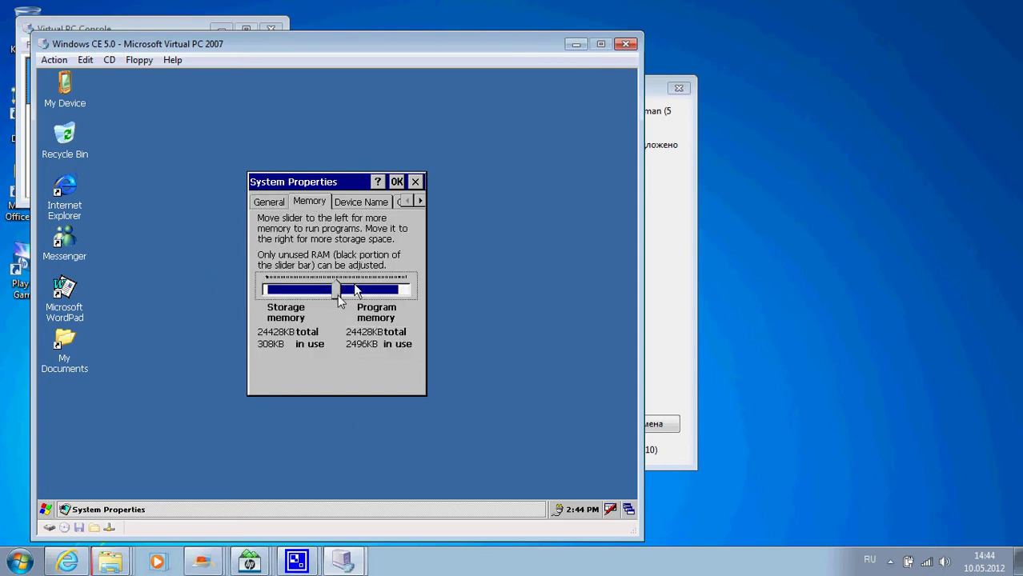
click(342, 204)
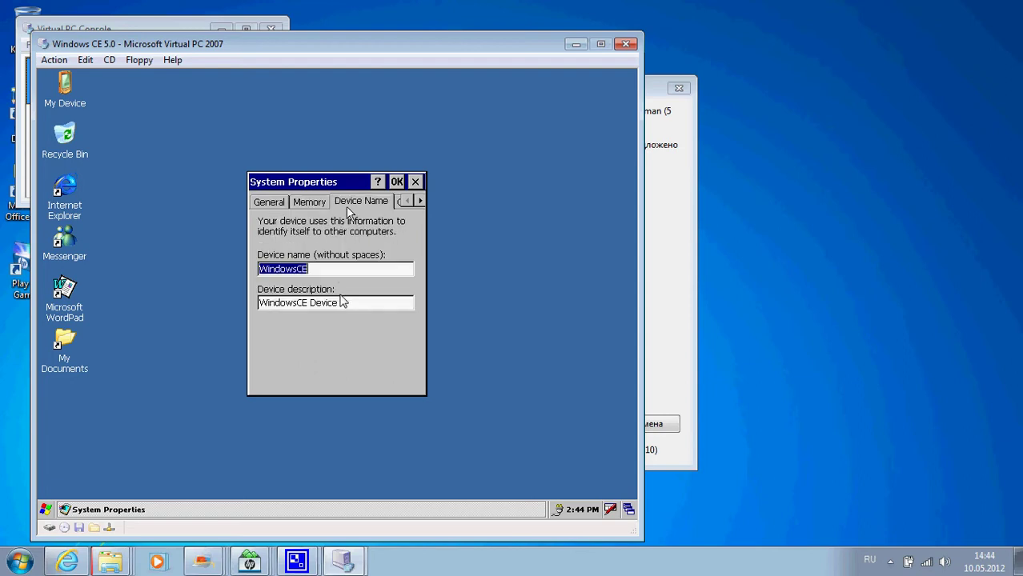
click(421, 201)
click(419, 202)
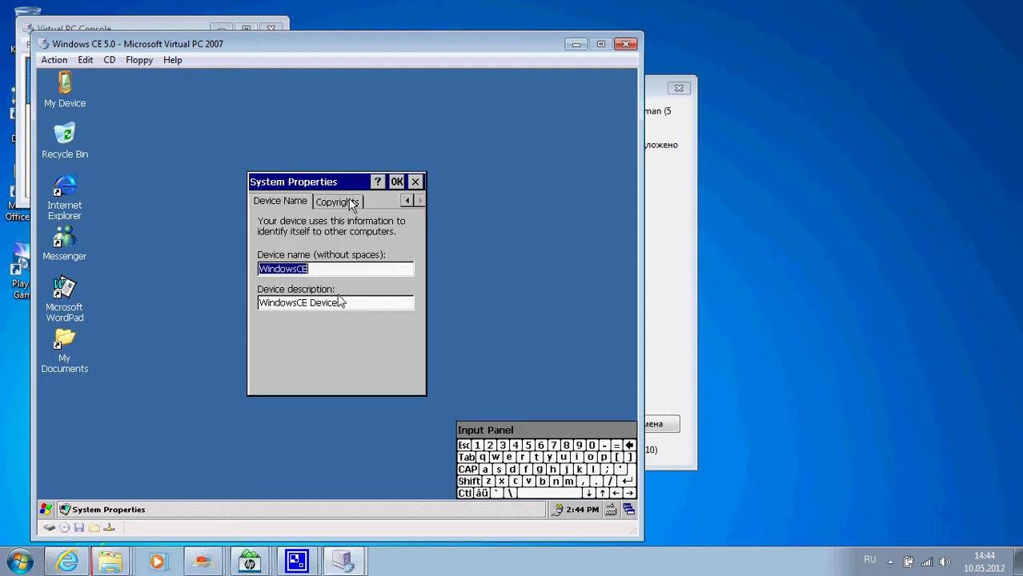
click(348, 203)
drag(412, 272, 407, 212)
Step: Return to the general system information, read the full processor name, and close System Properties
click(407, 201)
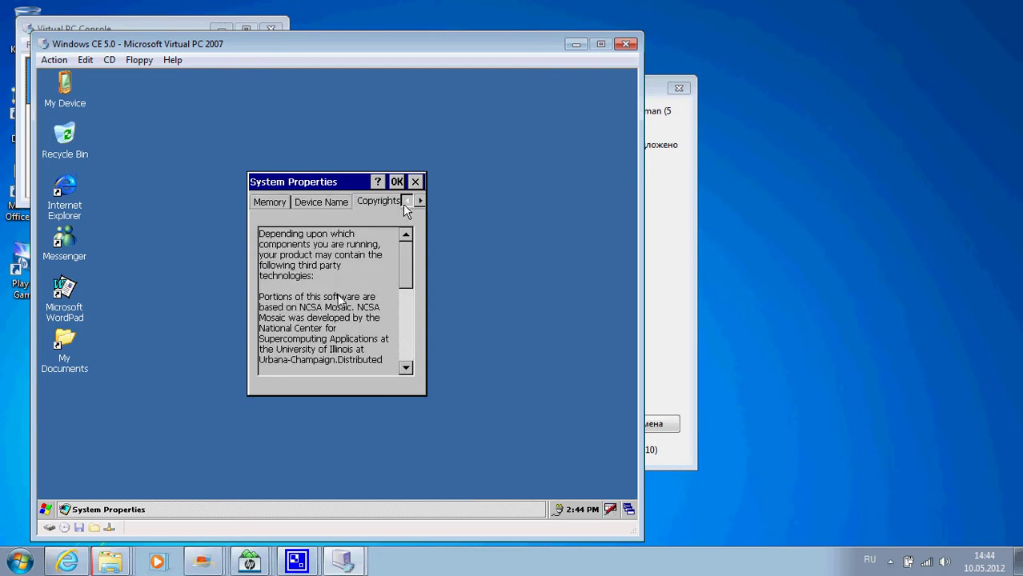
click(407, 201)
click(279, 206)
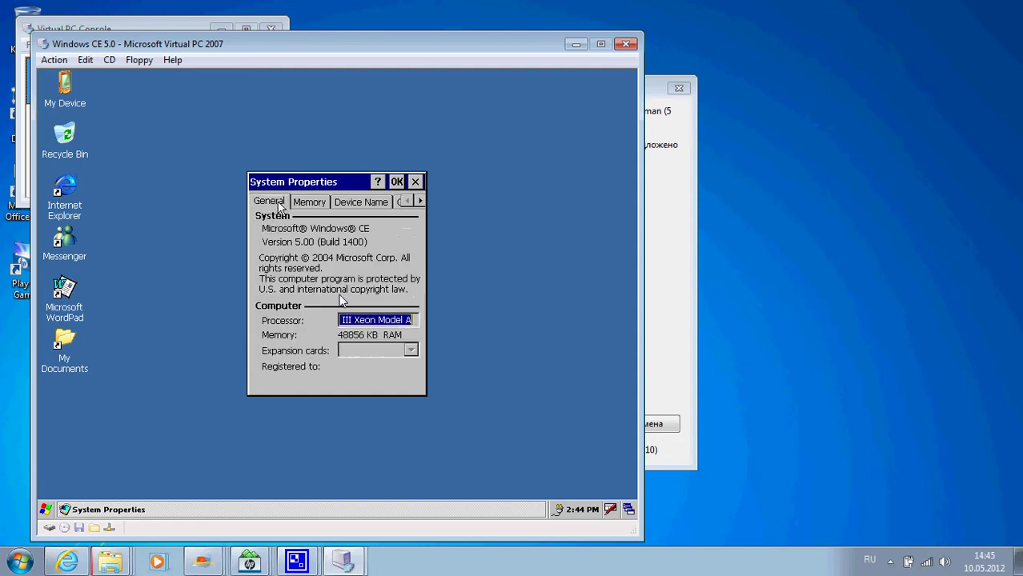
drag(396, 320, 491, 314)
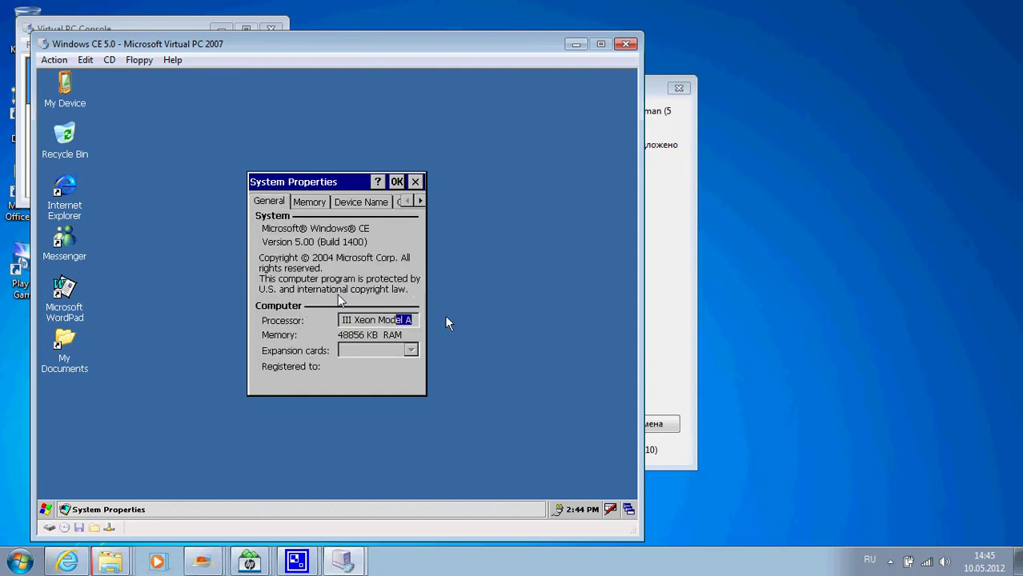
drag(421, 320, 266, 340)
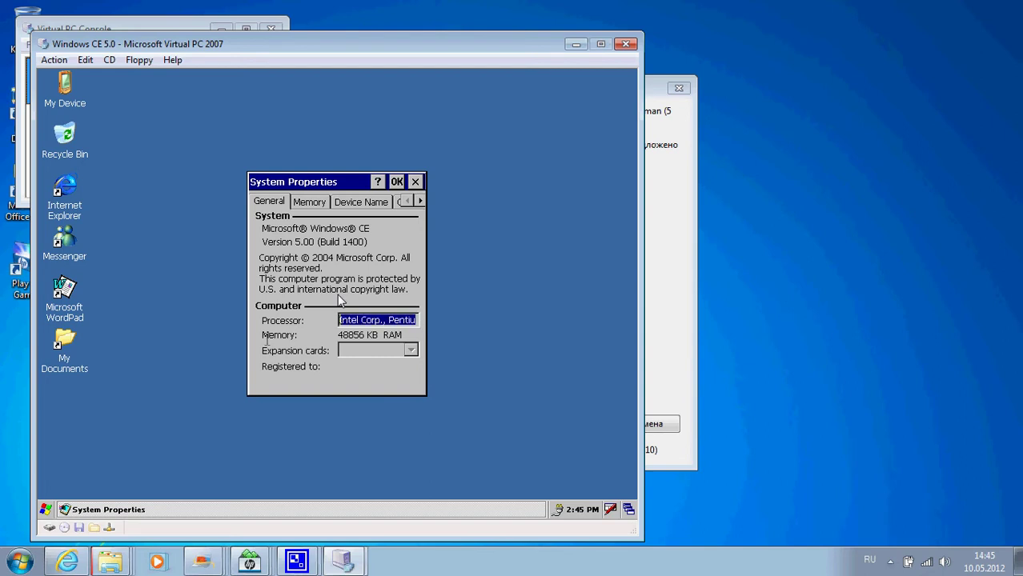
click(416, 183)
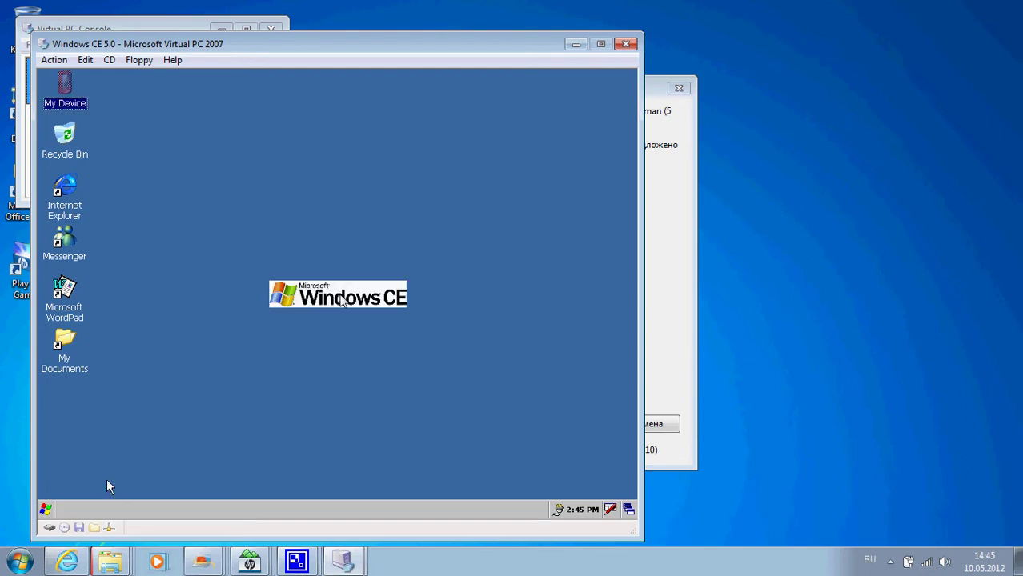
Step: View the folders in My Device and close the window
click(67, 460)
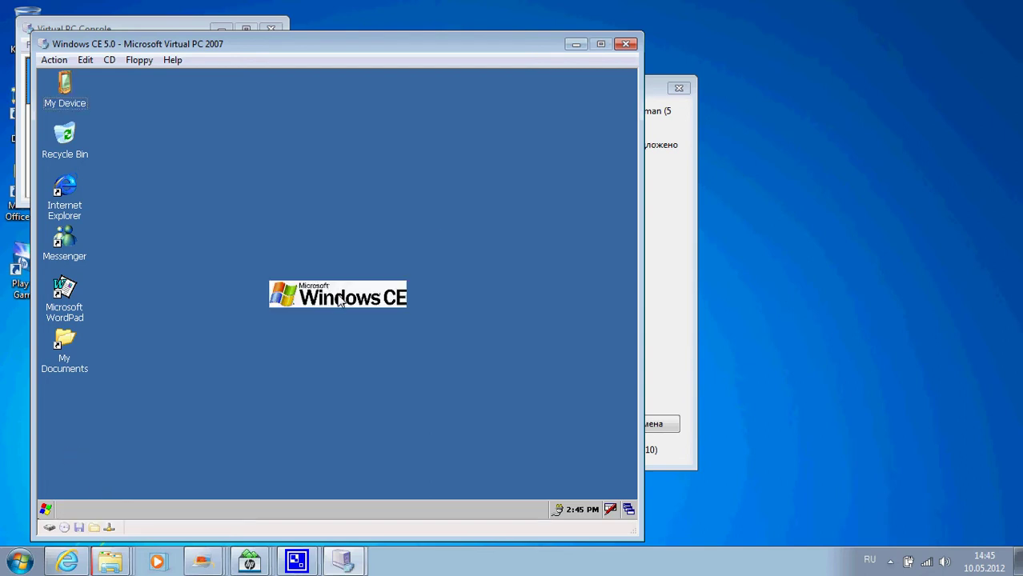
double_click(64, 86)
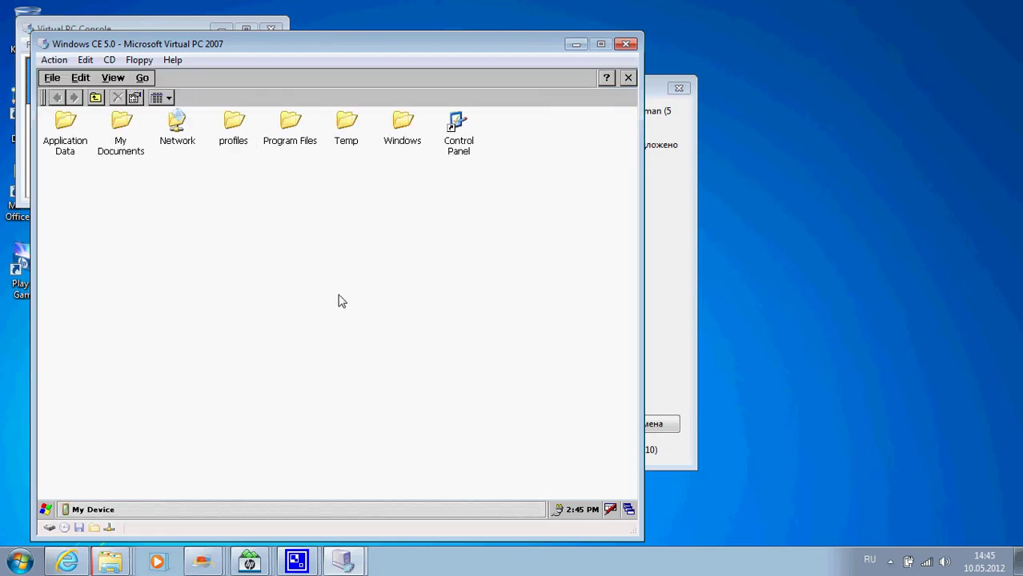
click(628, 77)
double_click(67, 196)
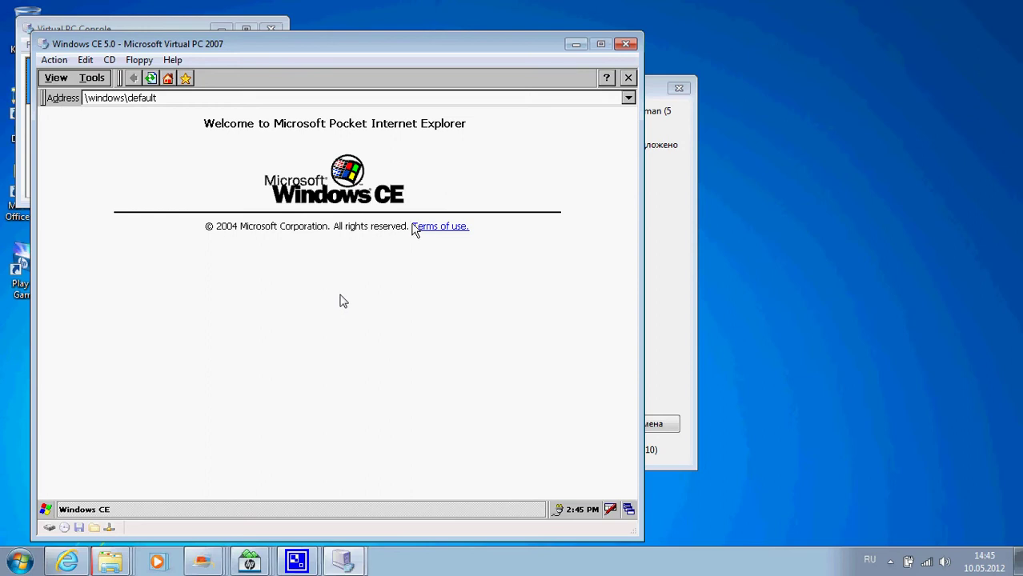
click(228, 96)
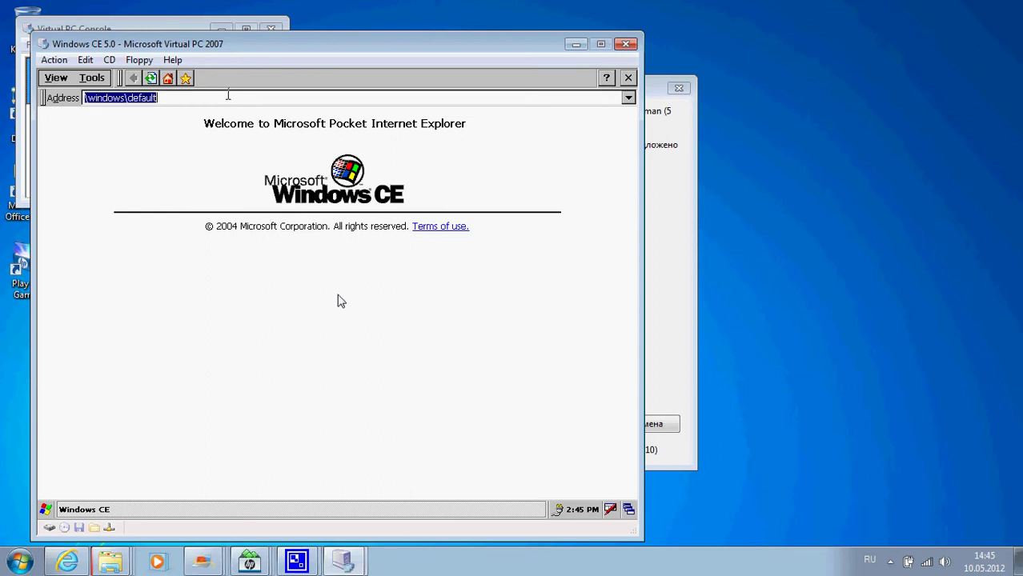
text(www.google.com)
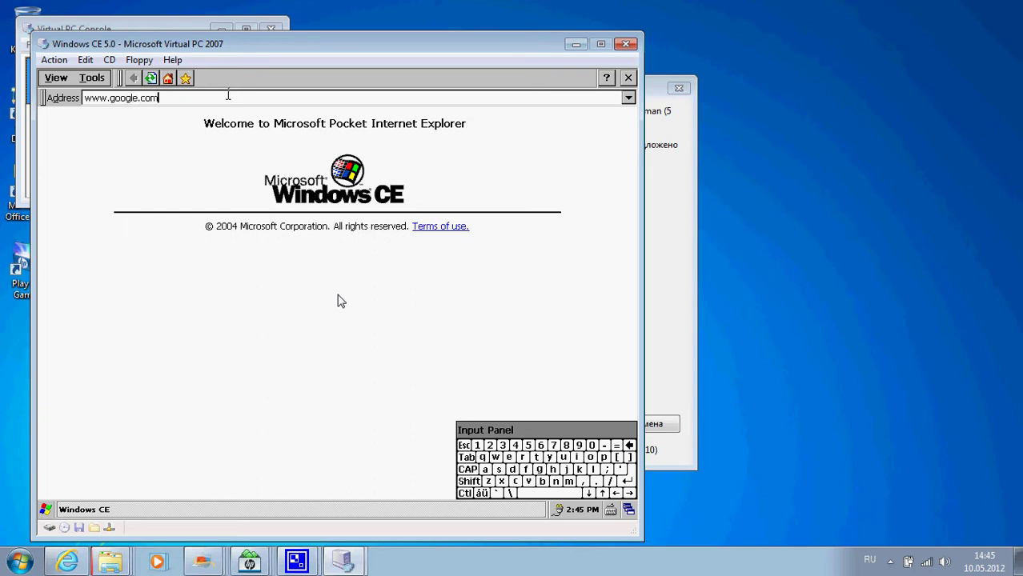
key(Return)
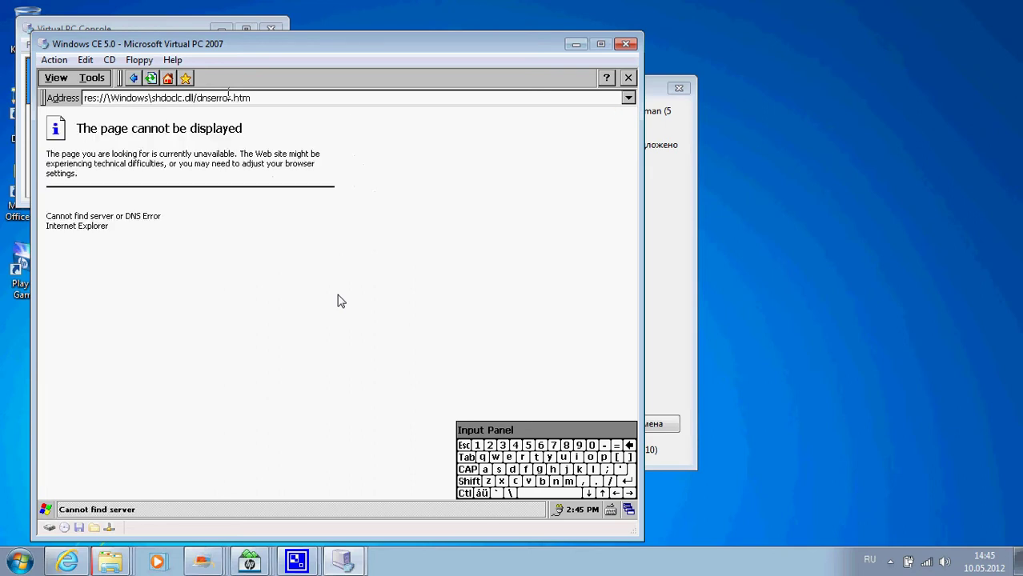
Step: Select the Atheros AR9485 802.11b/g/n WiFi Adapter for the virtual machine's network adapter 1, and close the guest's Internet Explorer
click(110, 529)
click(334, 342)
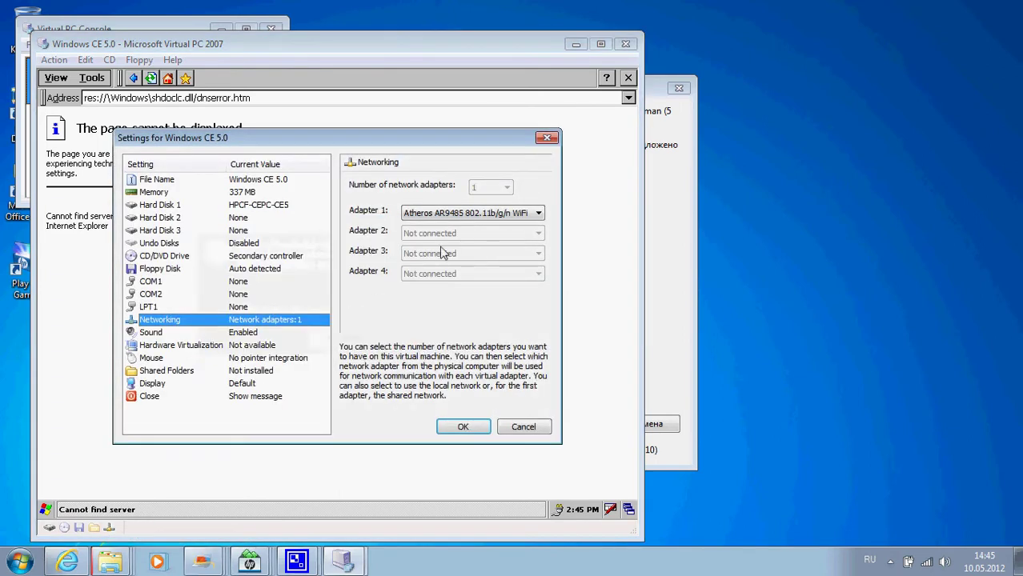
click(514, 215)
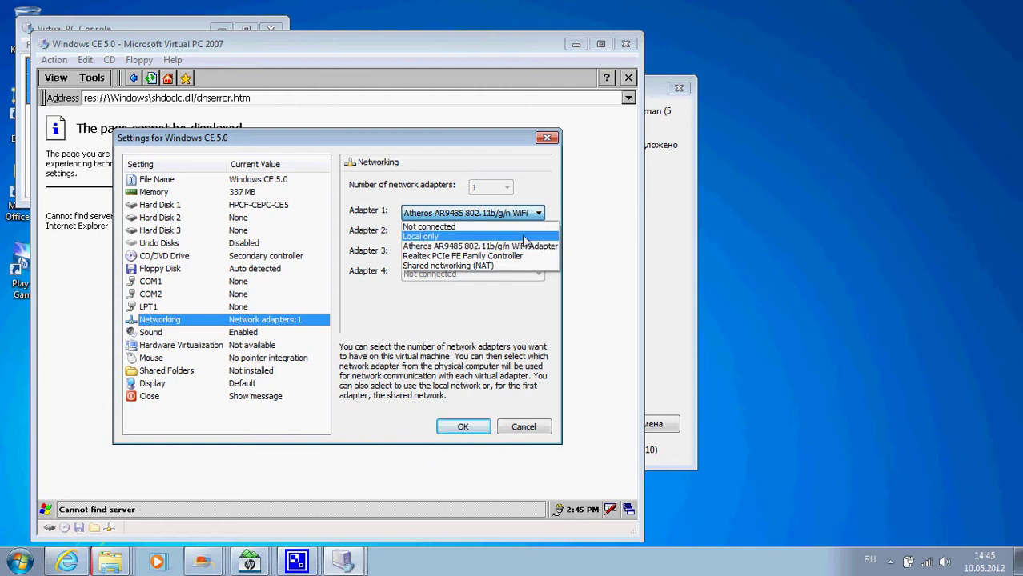
click(509, 247)
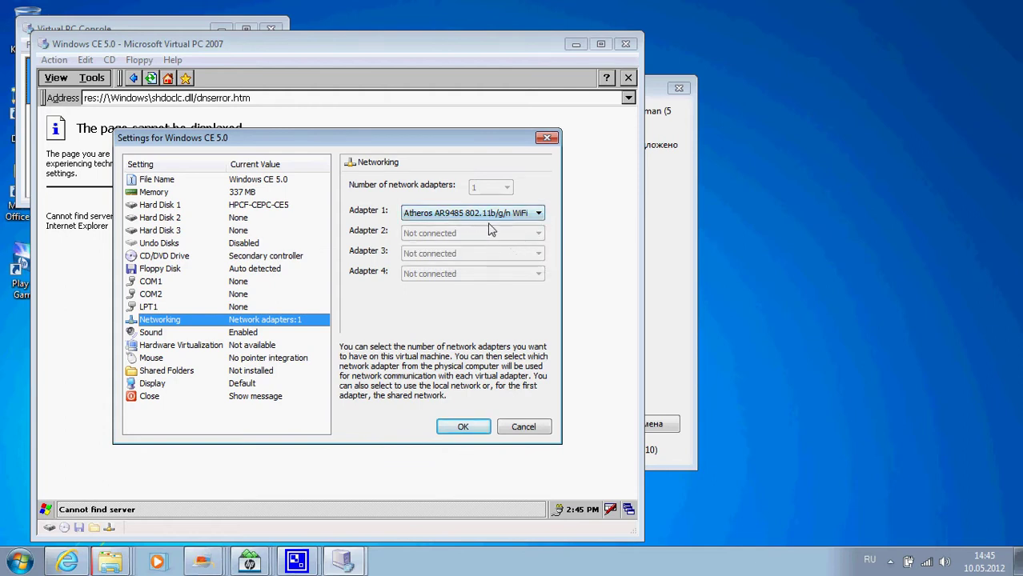
click(463, 426)
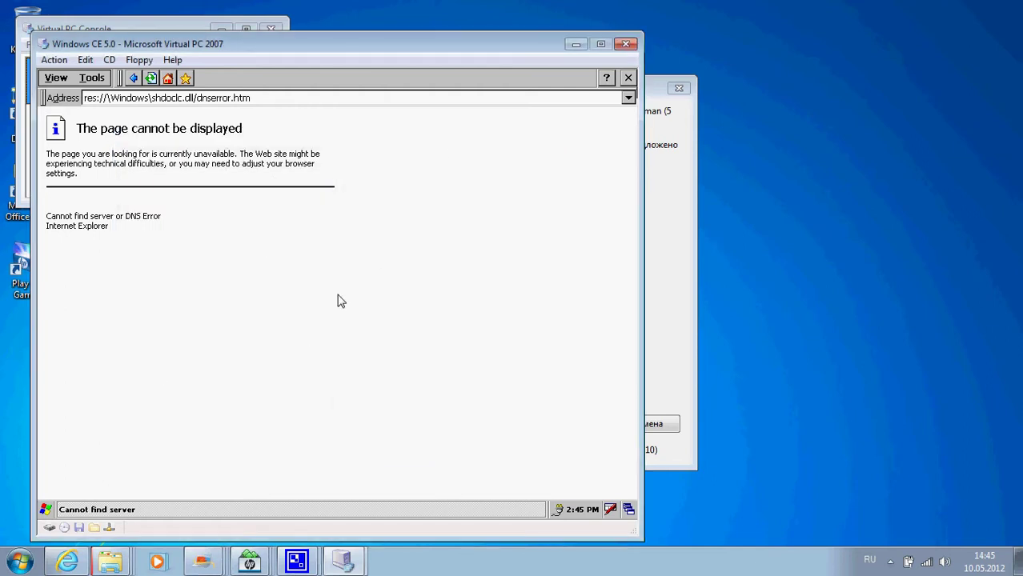
key(alt+F4)
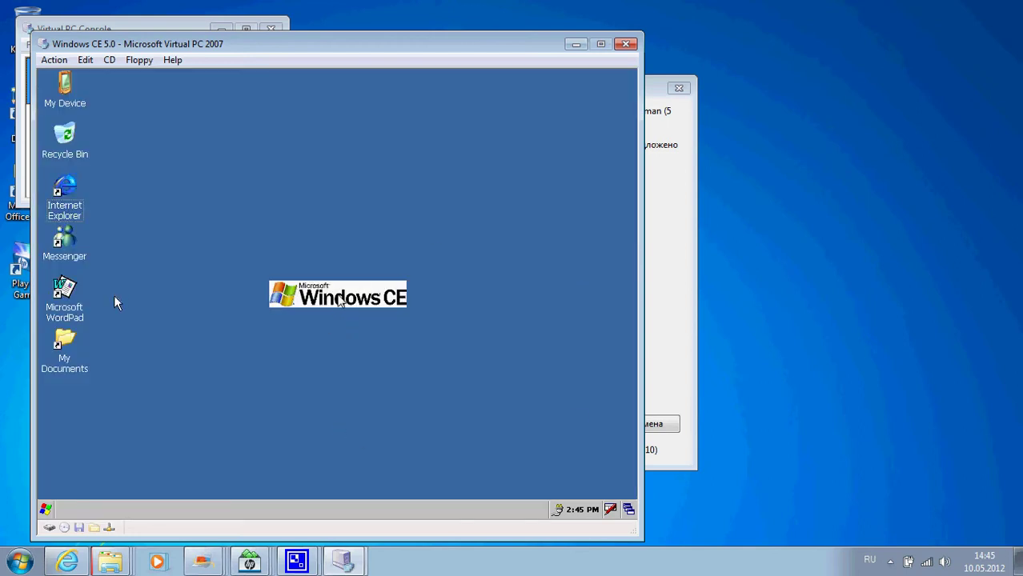
Step: Try to run winver from the guest's Run dialog, and close the dialog
click(46, 510)
click(70, 469)
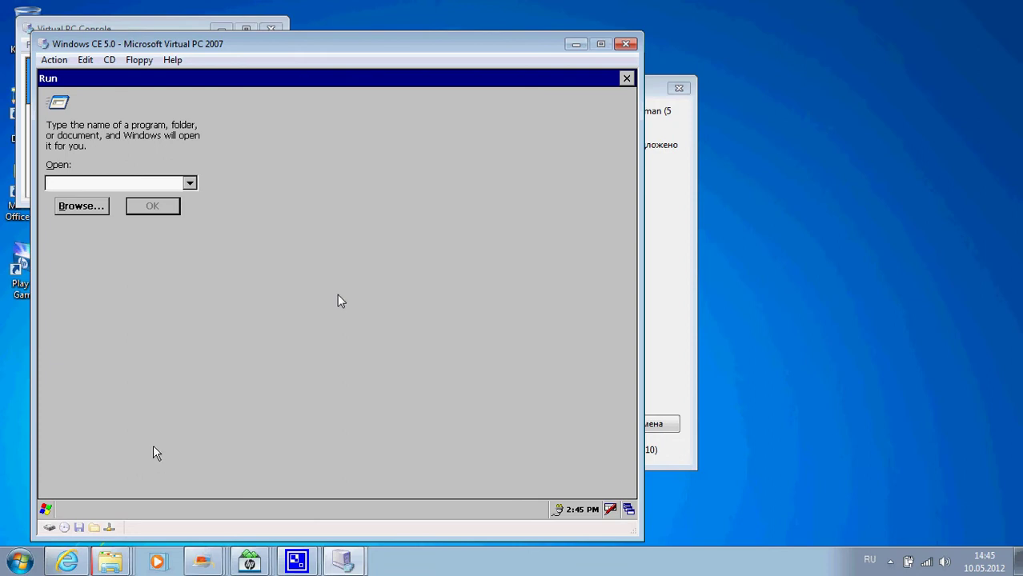
text(winver)
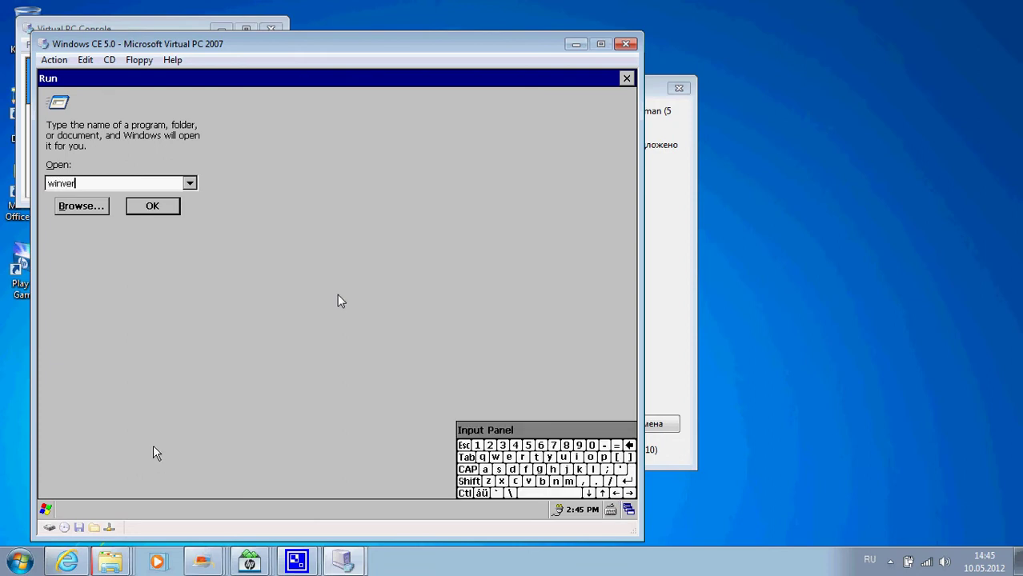
key(Return)
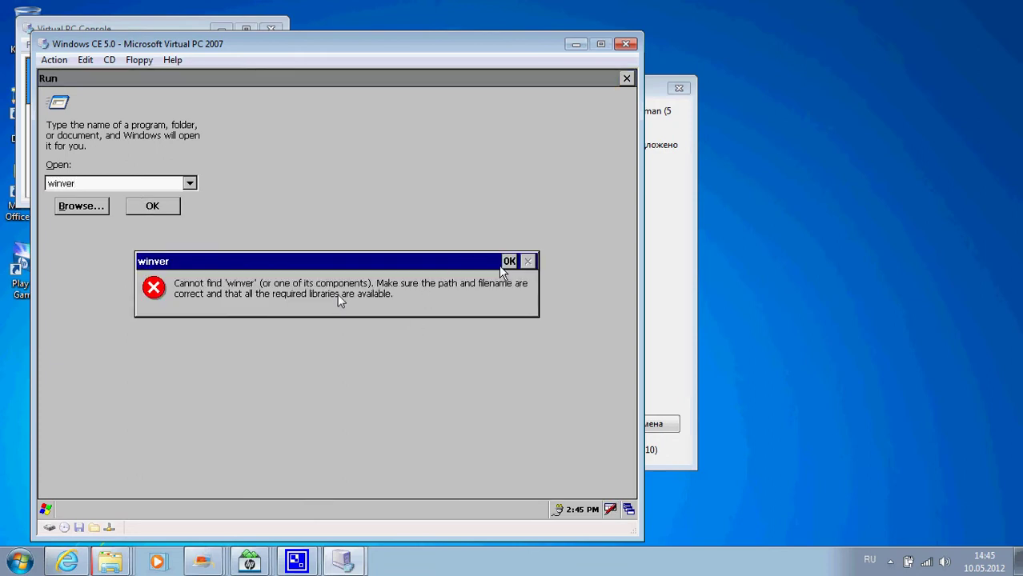
click(510, 264)
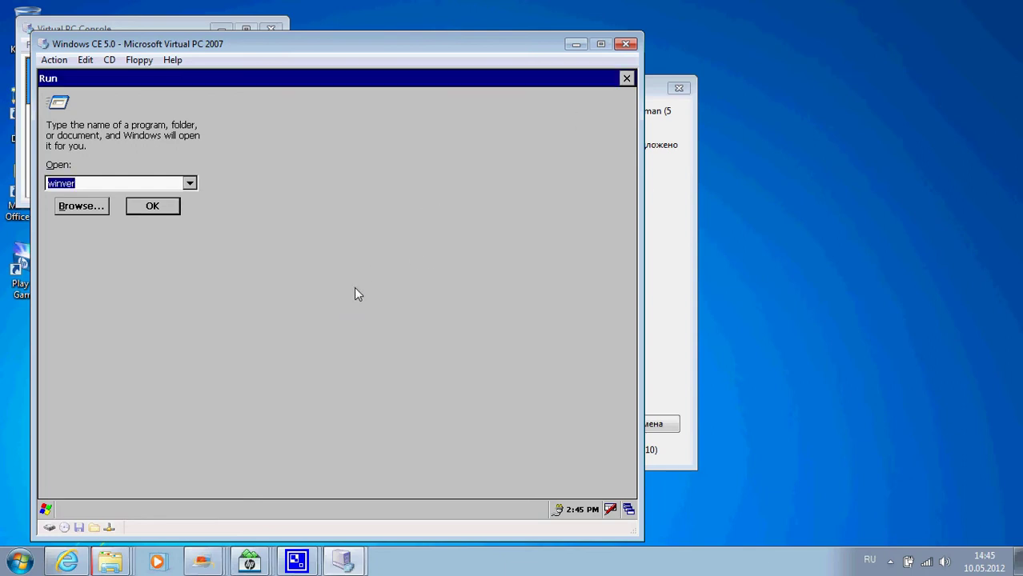
key(Escape)
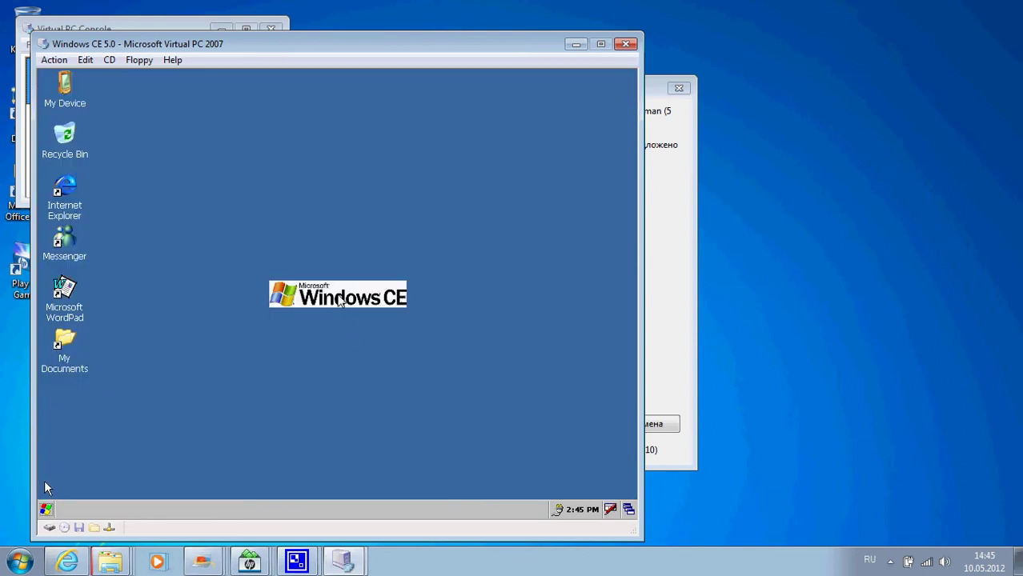
Step: Open the guest's Control Panel and display the event sounds in the Volume & Sounds properties
click(46, 510)
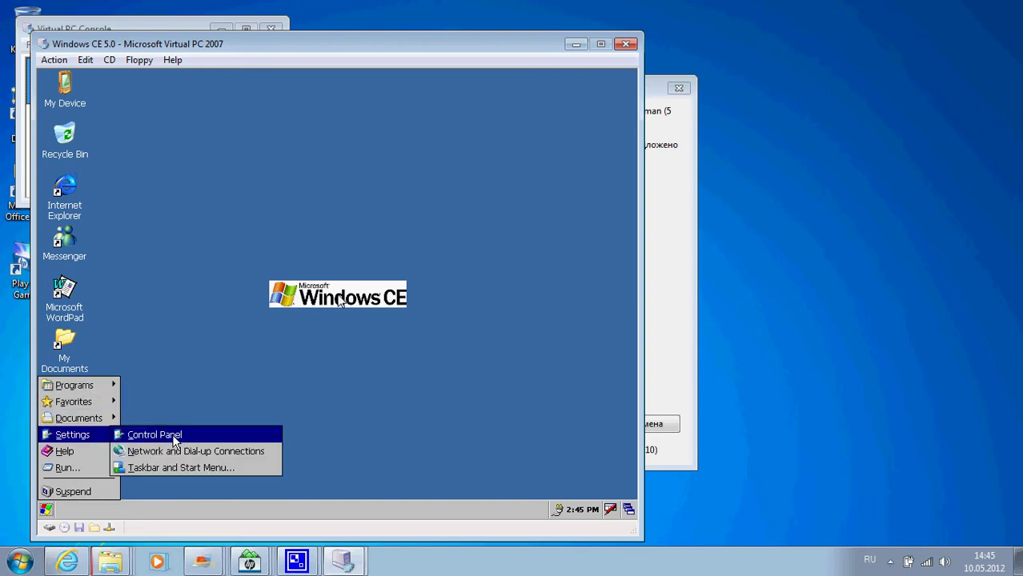
click(173, 435)
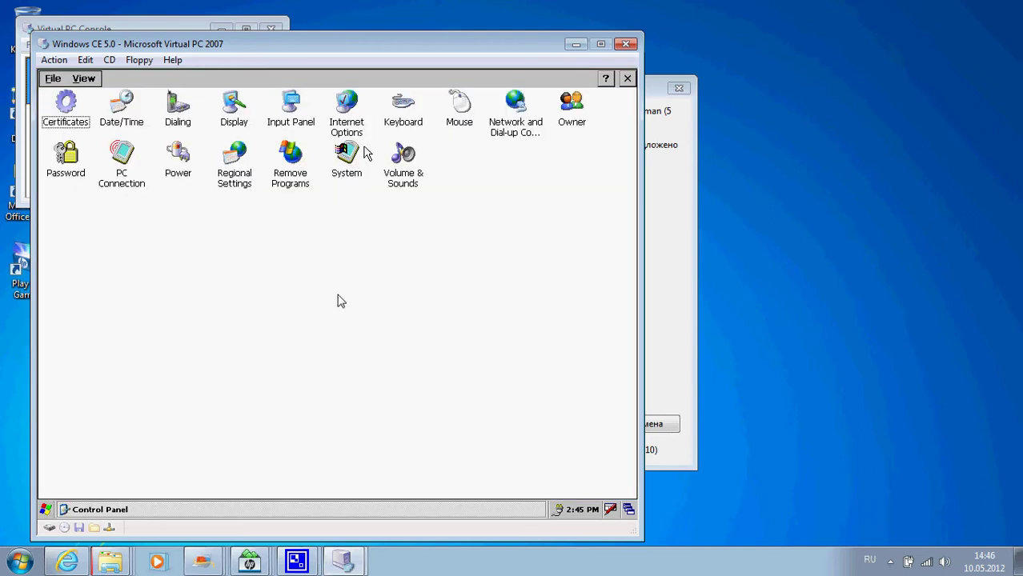
double_click(404, 159)
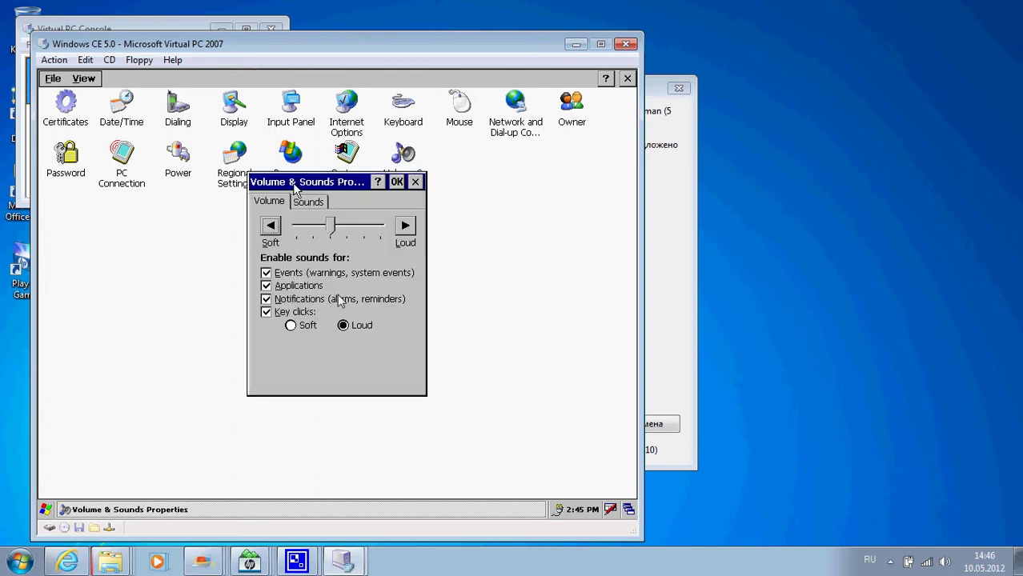
click(313, 203)
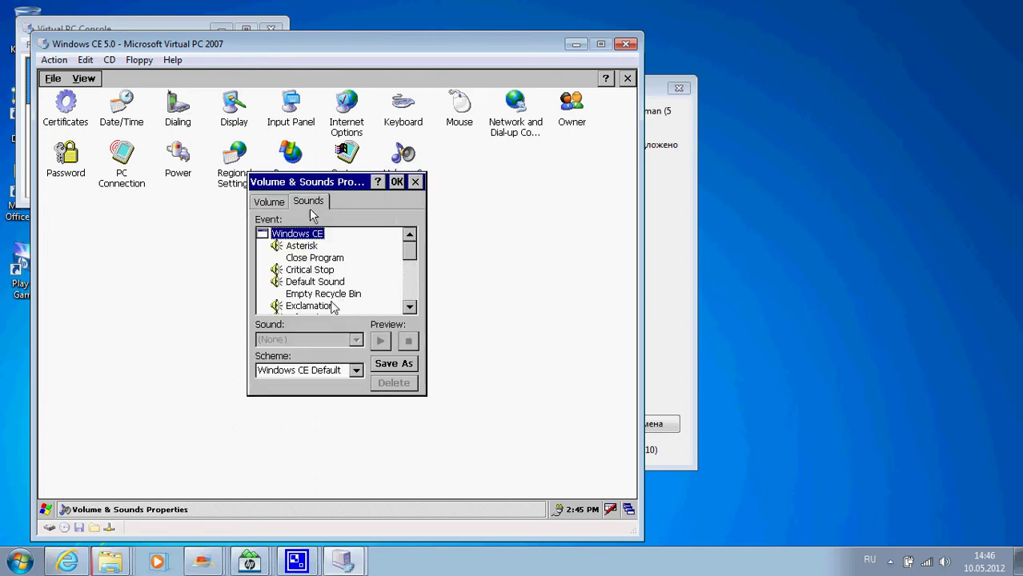
Step: Preview the sounds for the Asterisk, Critical Stop, Default Sound and Exclamation events
click(285, 248)
click(380, 341)
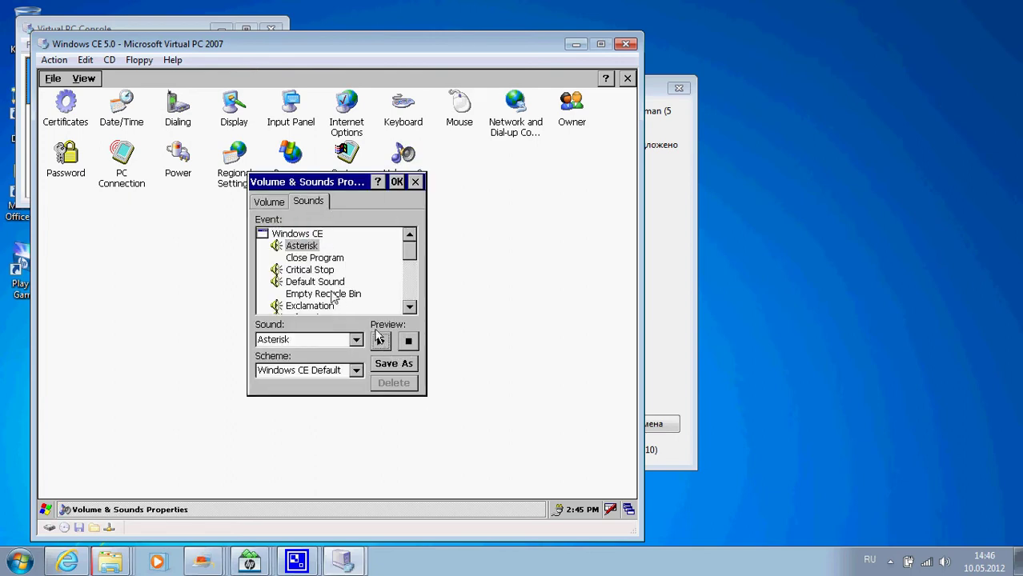
click(315, 271)
click(380, 340)
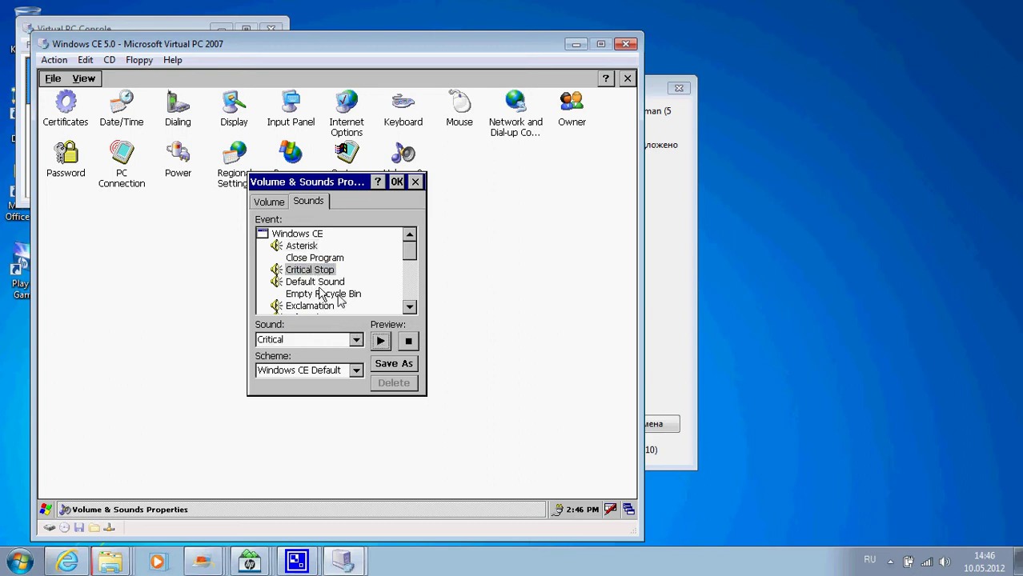
click(318, 283)
click(380, 341)
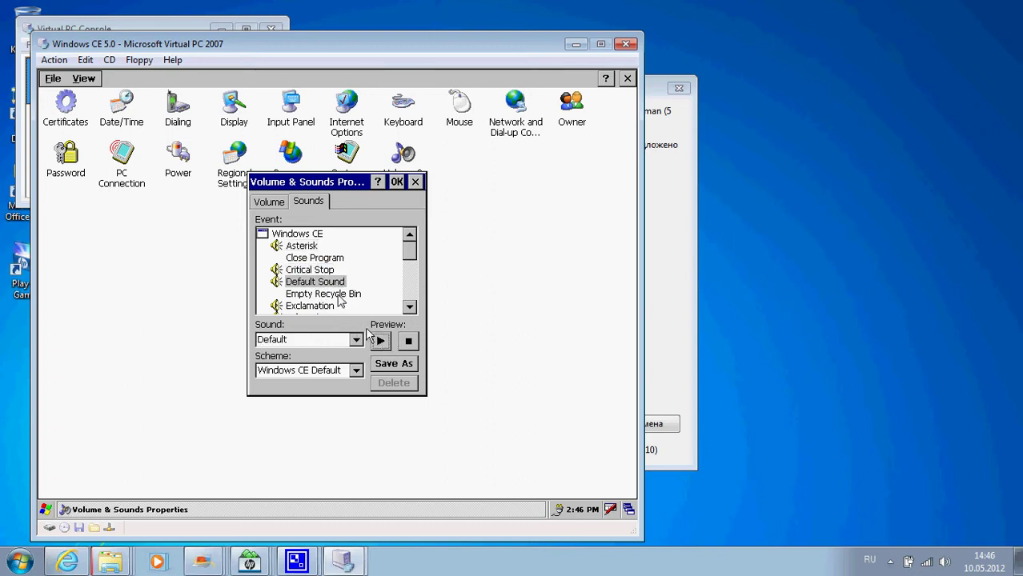
click(297, 308)
click(380, 340)
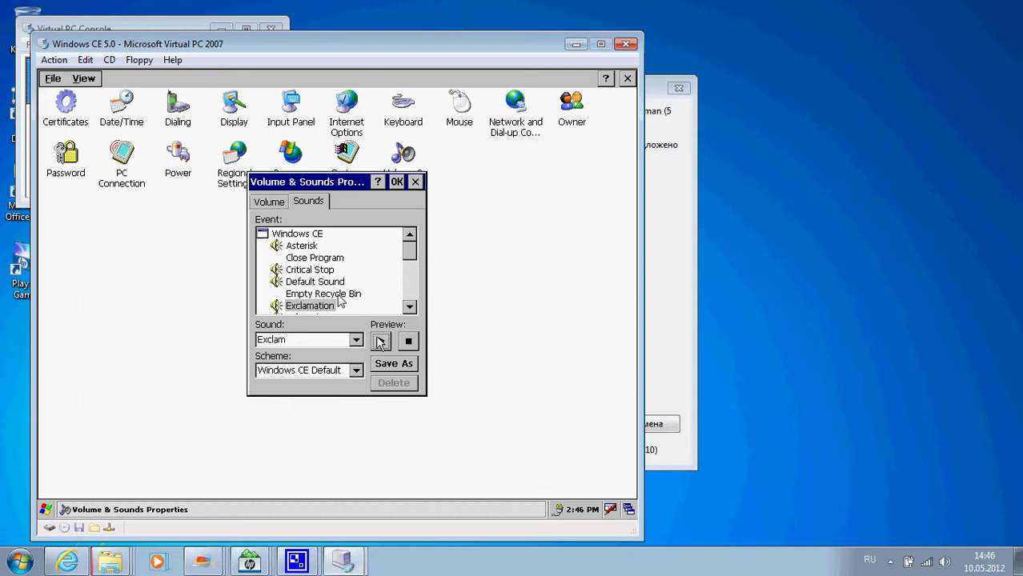
Step: Preview the sounds for the Infrared Begin, Infrared End and Infrared Interrupt events
click(410, 309)
click(410, 309)
click(342, 297)
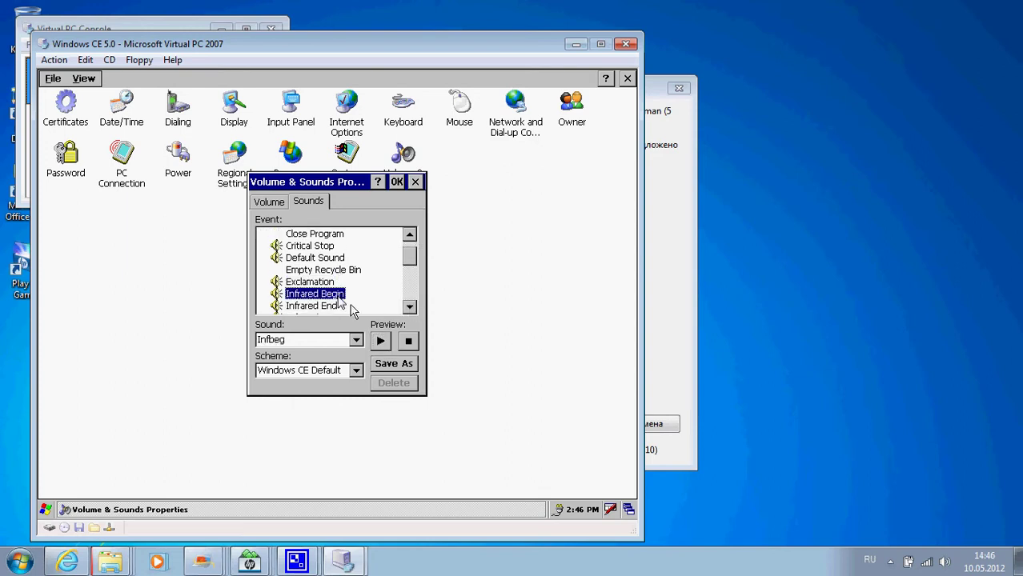
click(381, 342)
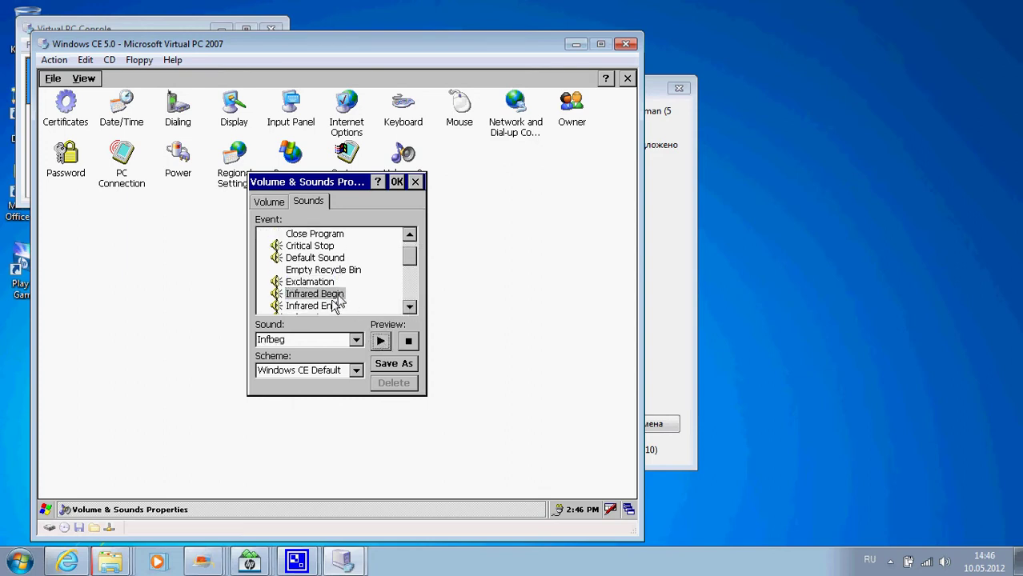
click(329, 307)
click(381, 342)
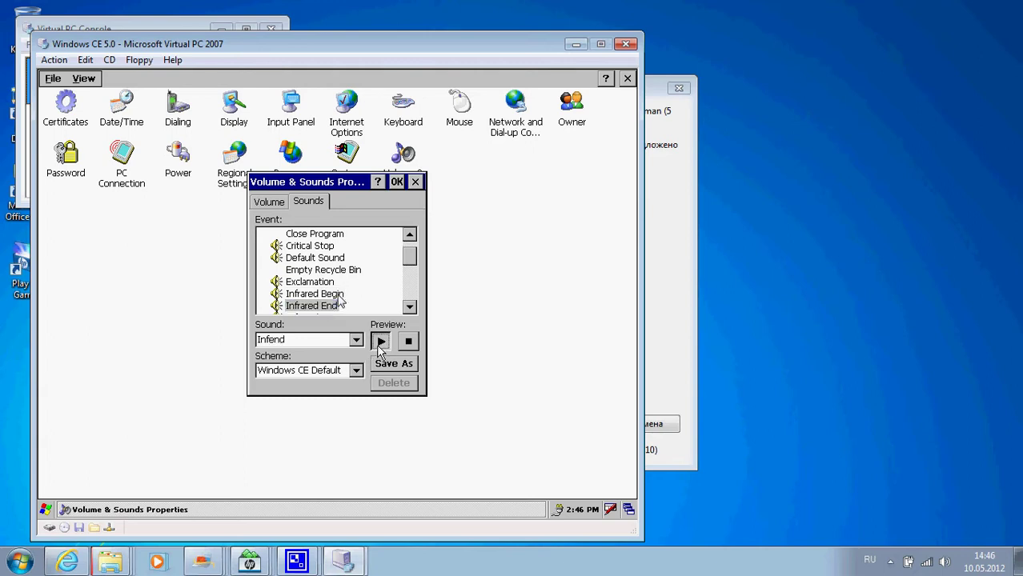
click(318, 315)
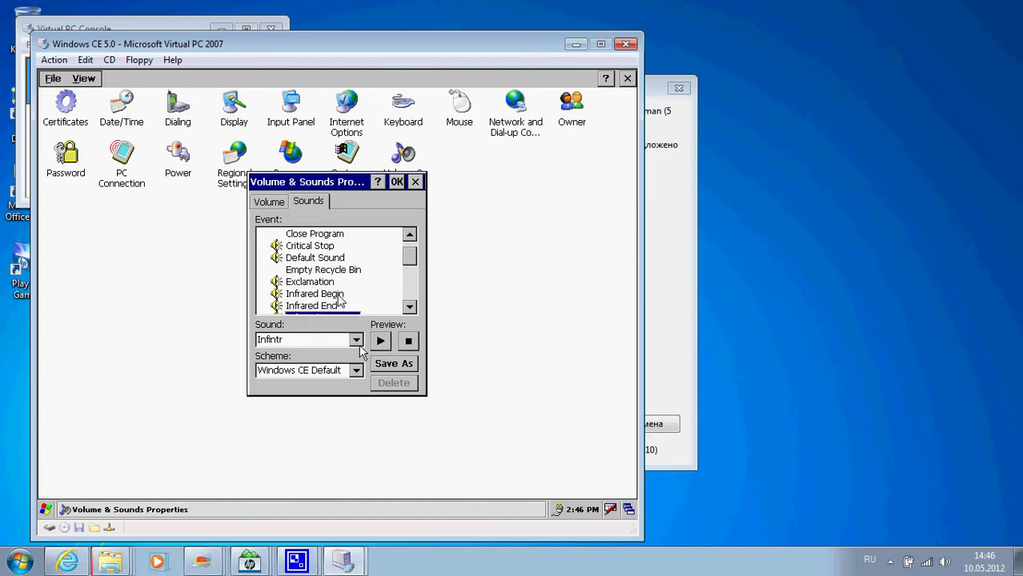
click(380, 341)
Step: Preview the sounds for the Network Begin, Network End and Network Interrupt events
click(409, 307)
click(409, 306)
click(409, 307)
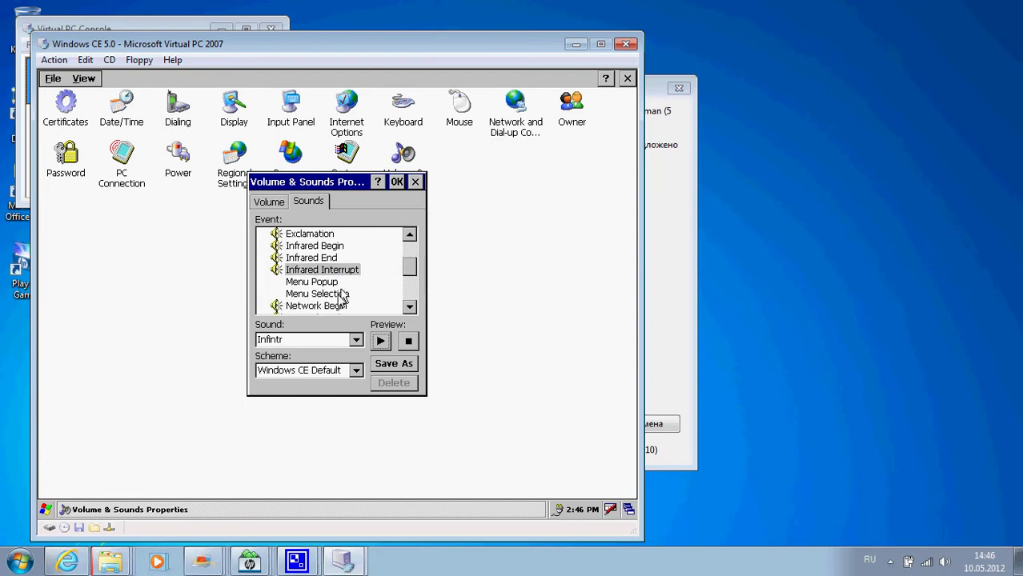
click(336, 306)
click(381, 342)
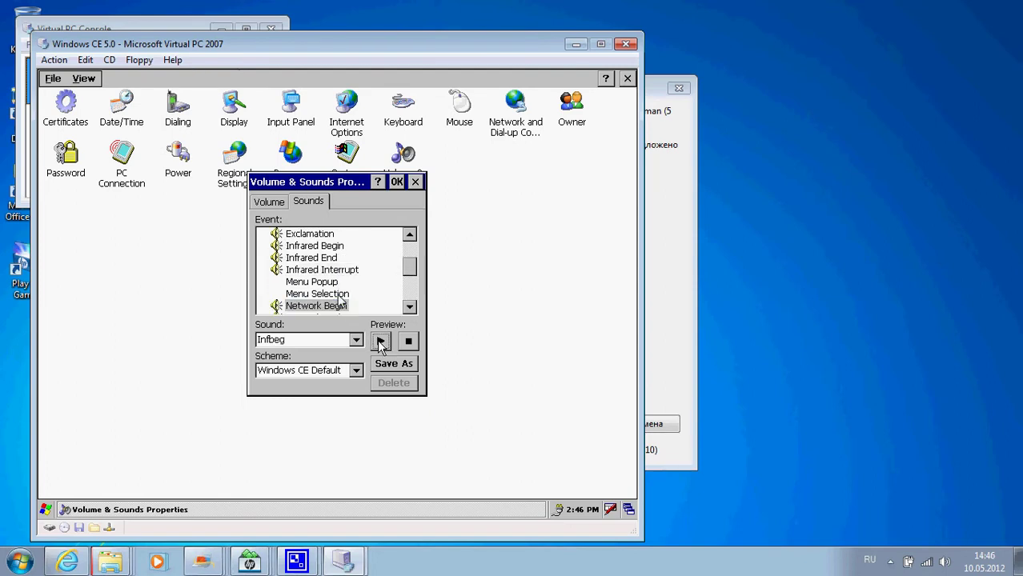
click(409, 306)
click(409, 307)
click(409, 306)
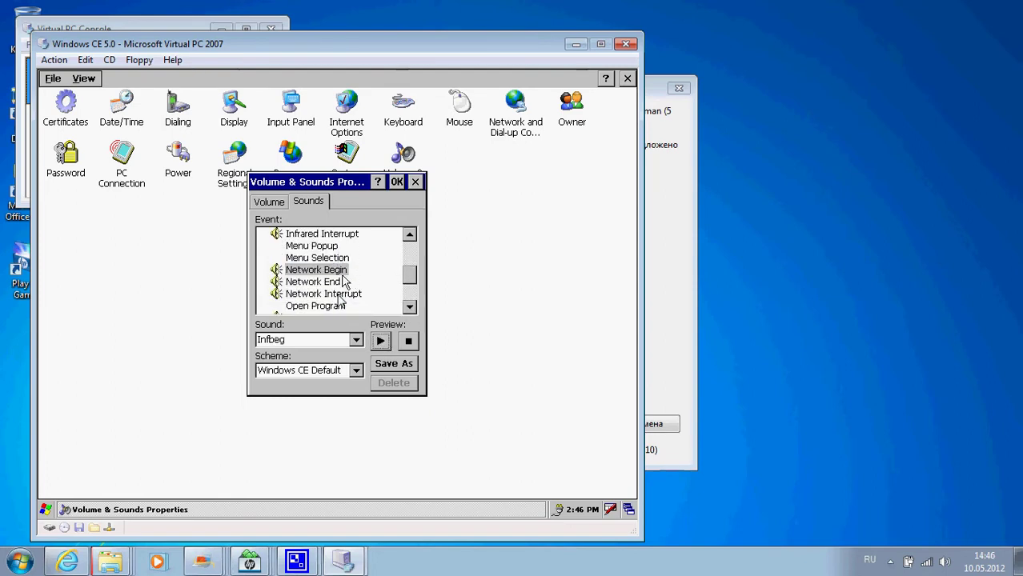
click(331, 284)
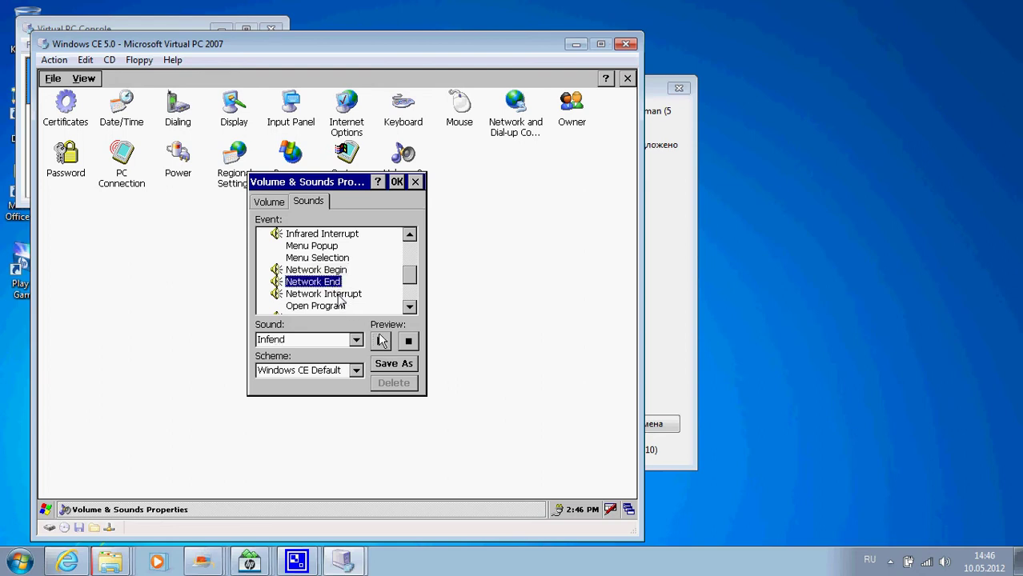
click(381, 342)
click(334, 296)
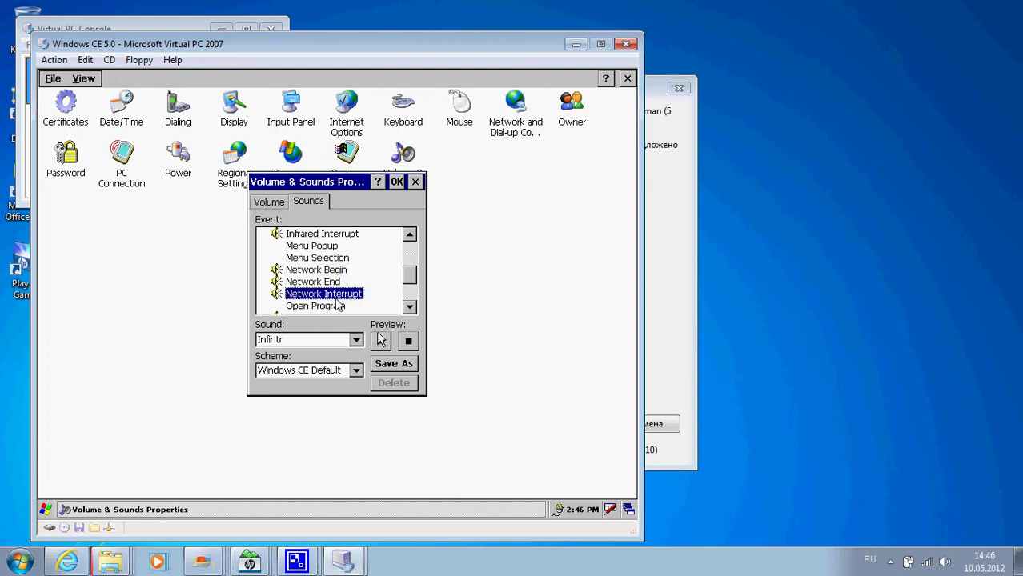
click(379, 342)
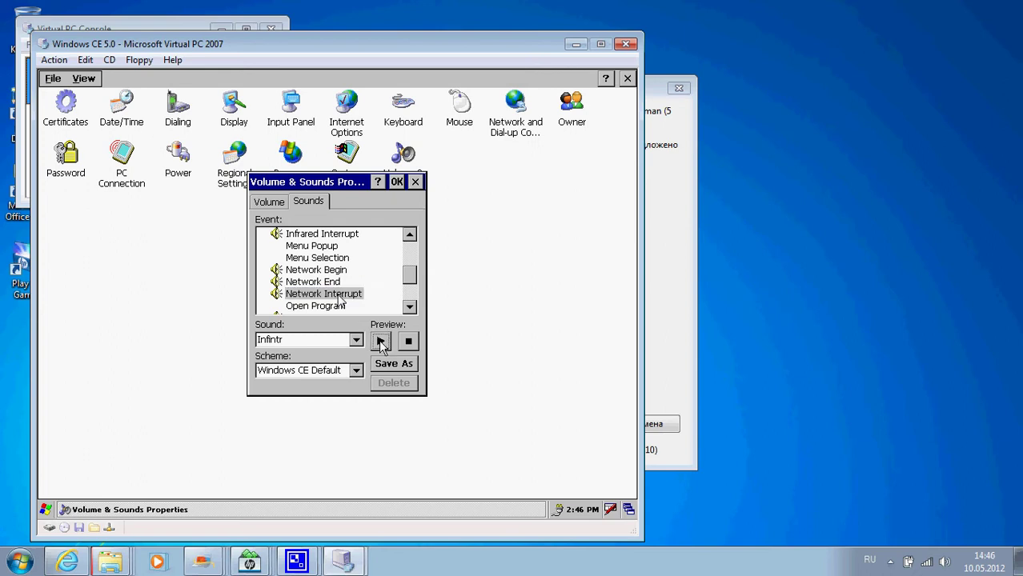
Step: Preview the Question and Start Up event sounds, and close the Volume & Sounds properties without saving
click(410, 309)
click(410, 308)
click(411, 308)
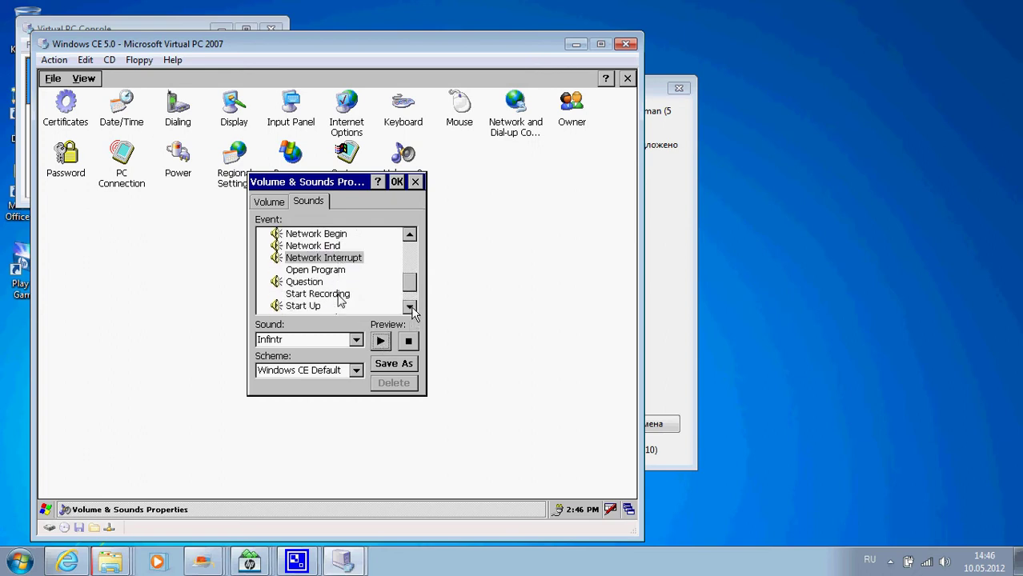
click(410, 308)
click(323, 272)
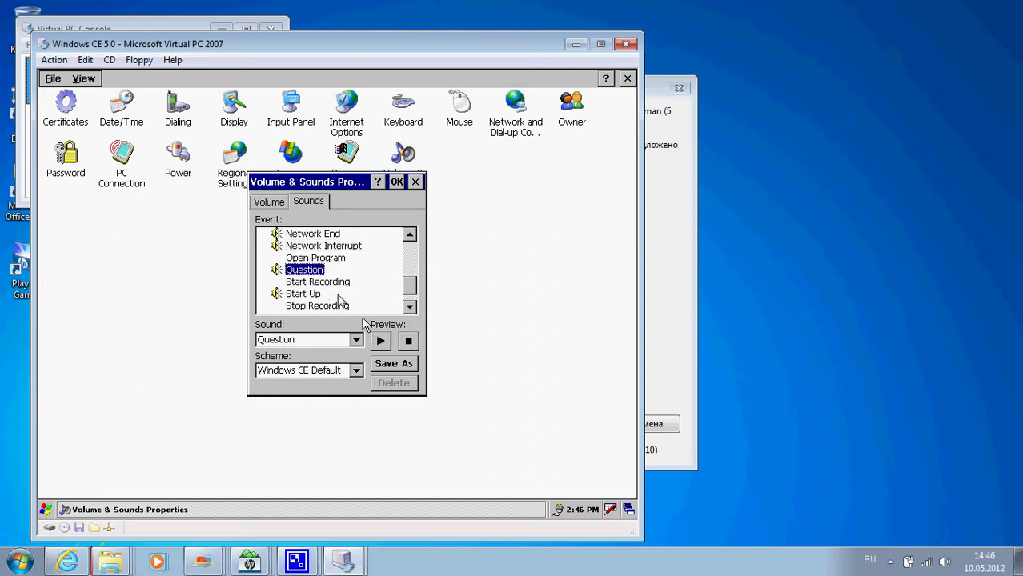
click(379, 341)
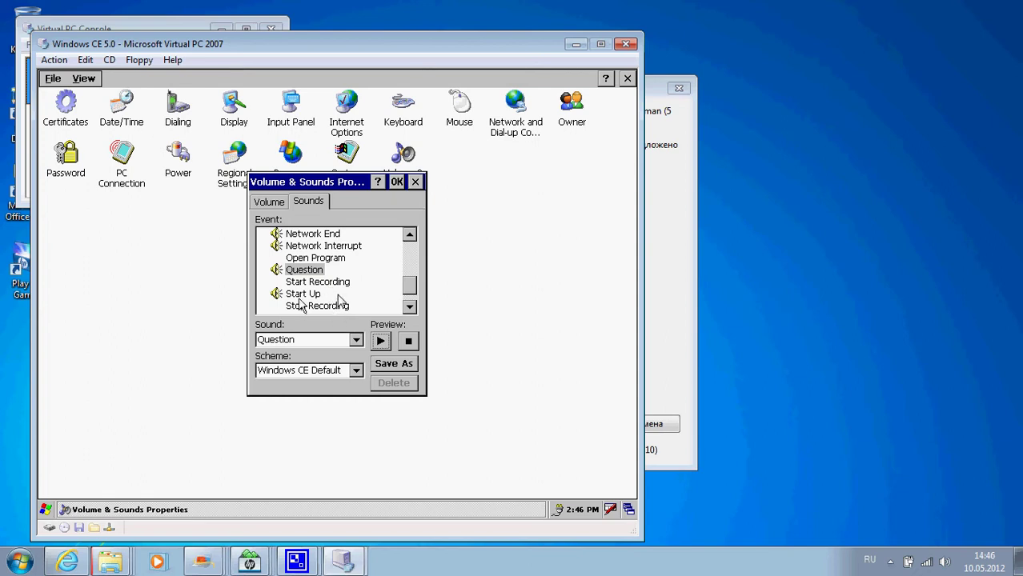
click(304, 294)
click(381, 342)
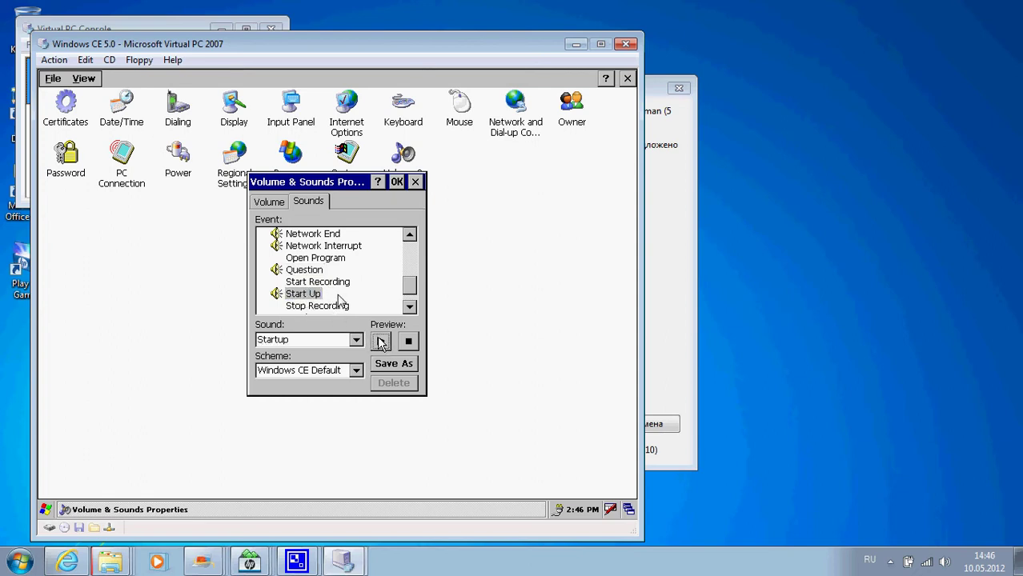
double_click(410, 307)
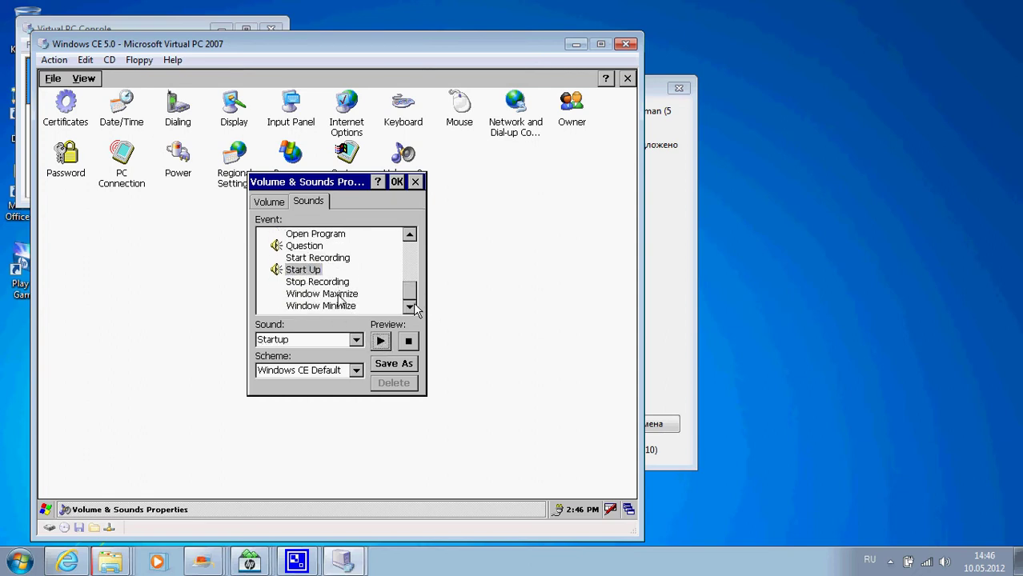
drag(414, 298, 413, 256)
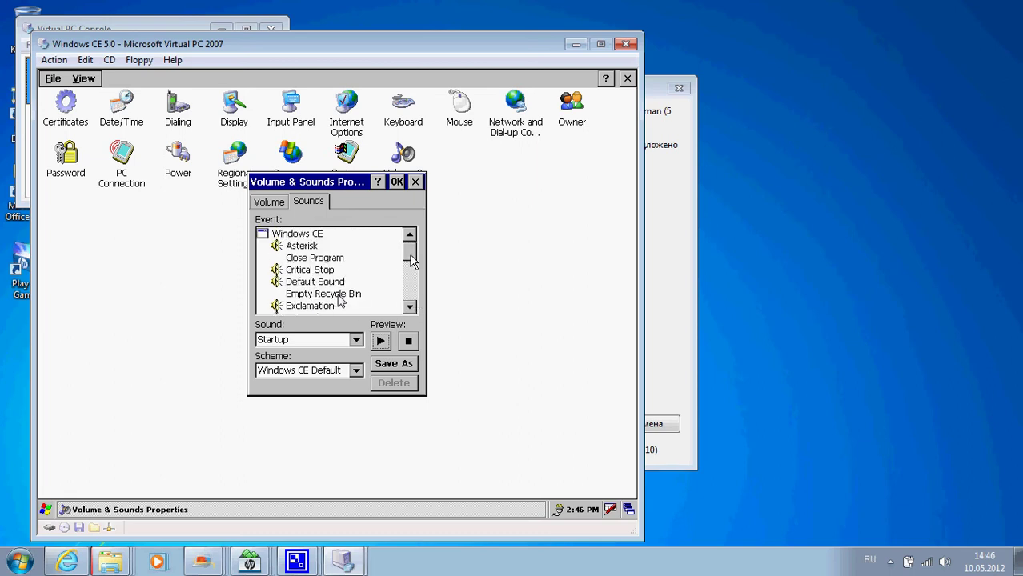
click(416, 183)
Step: View the general information in the guest's System Properties and close the dialog
double_click(348, 156)
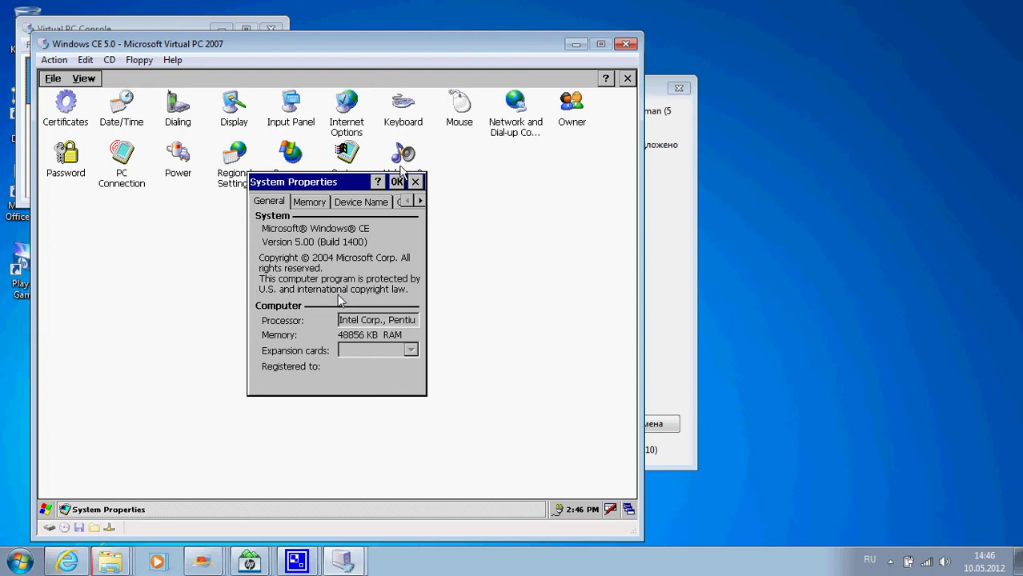
click(415, 183)
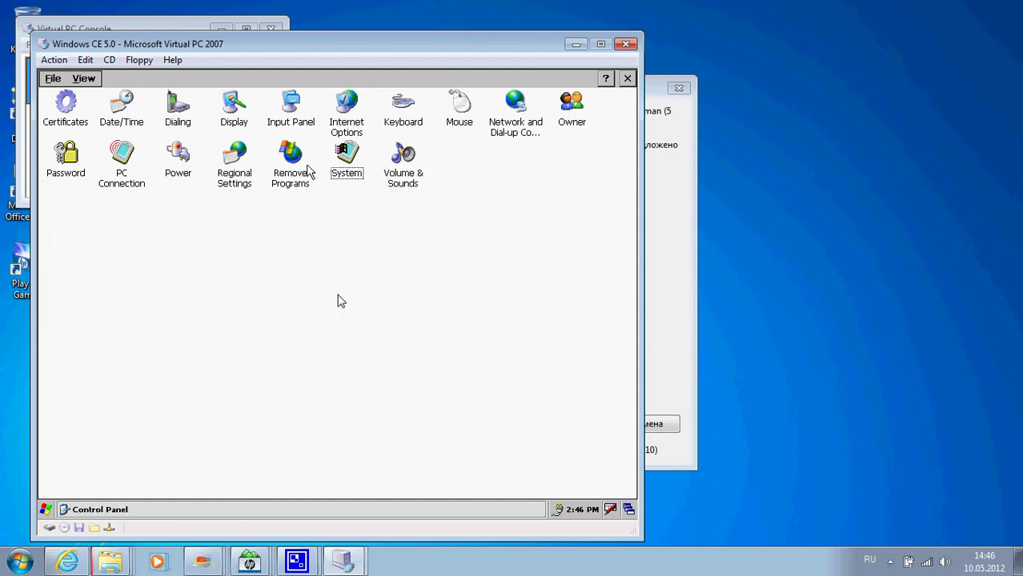
Step: Look through the language, input and locale options in Regional and Language Settings, and close the dialog without changes
double_click(240, 172)
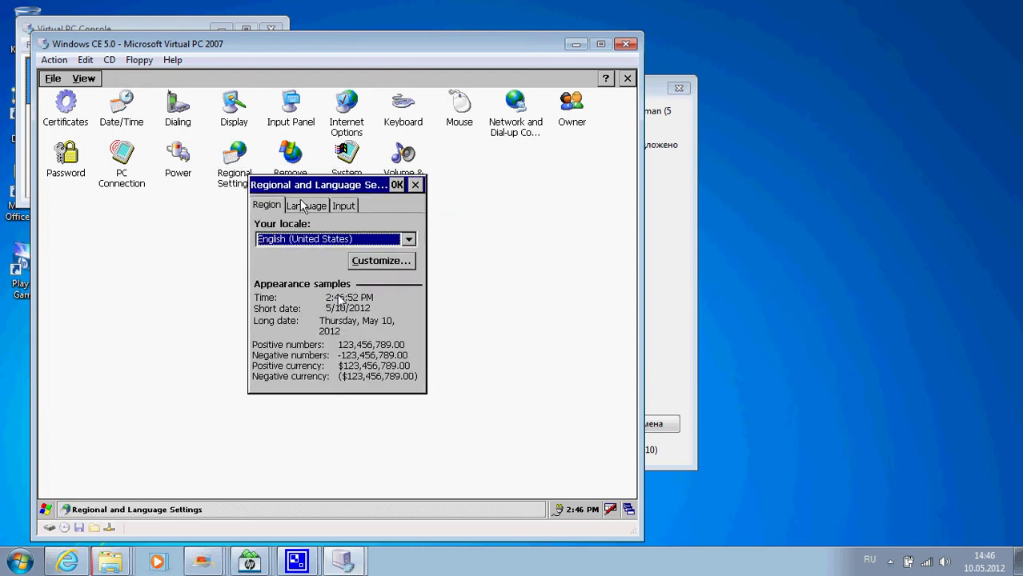
click(317, 209)
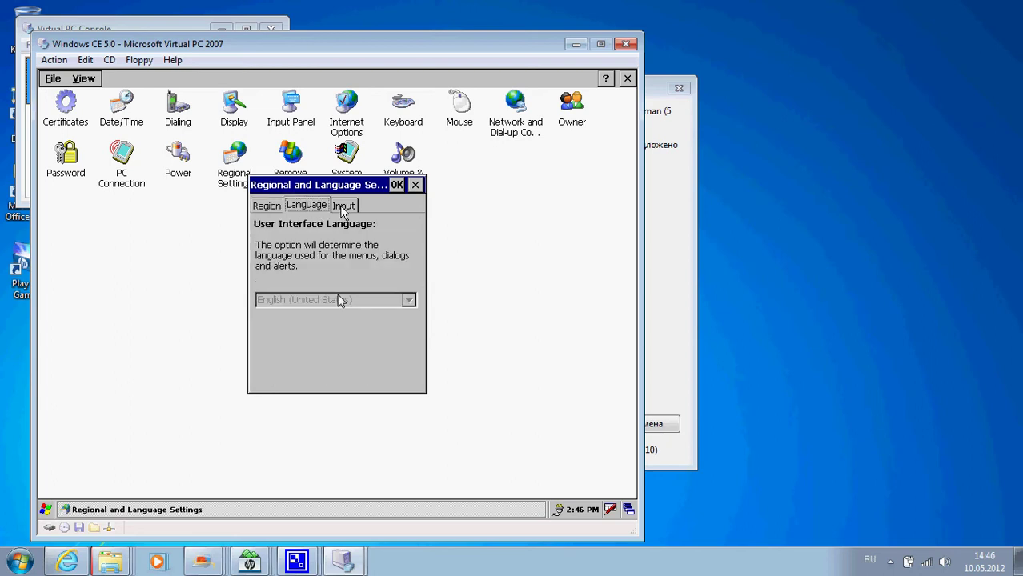
click(341, 207)
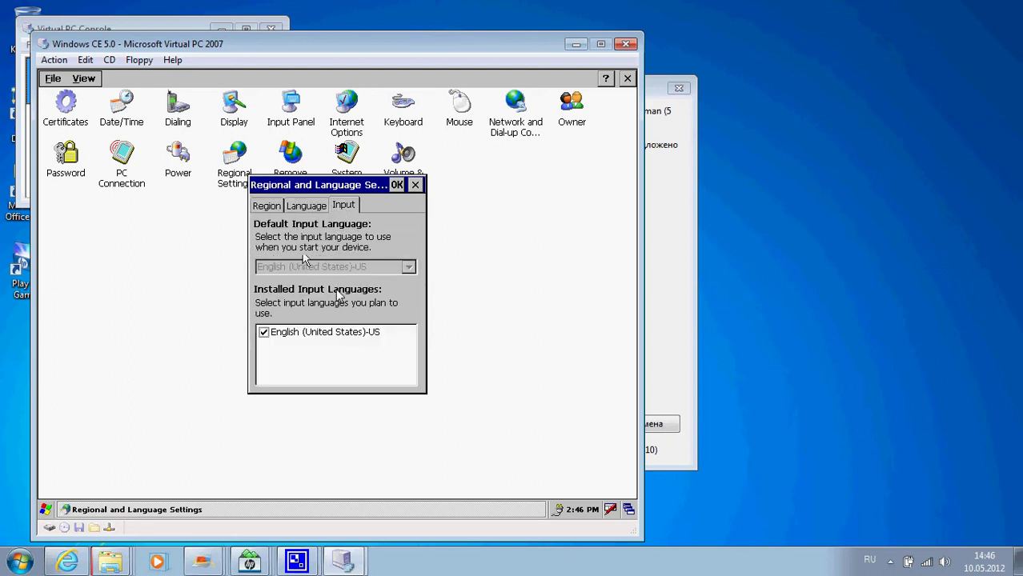
click(272, 202)
click(276, 240)
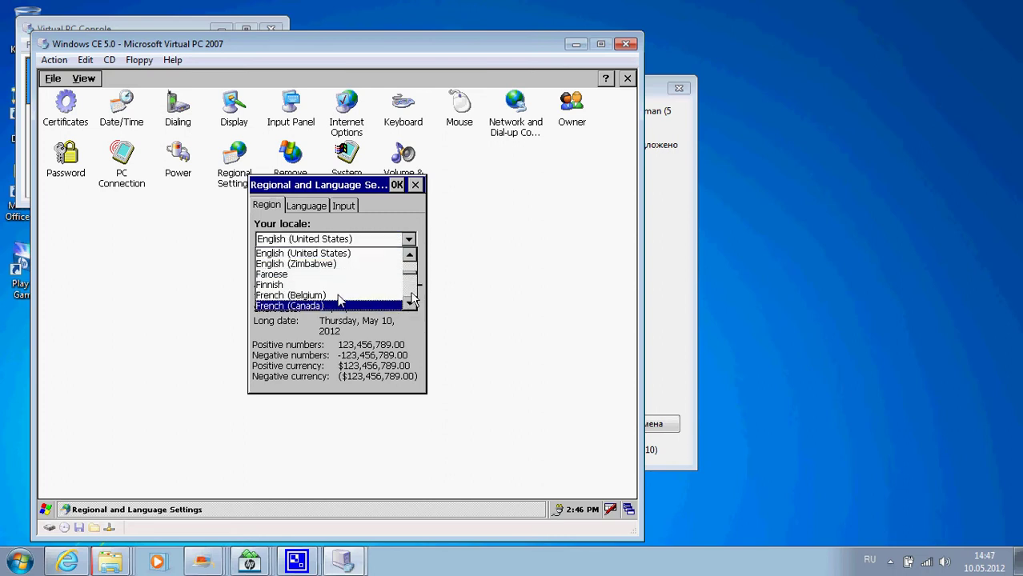
click(422, 231)
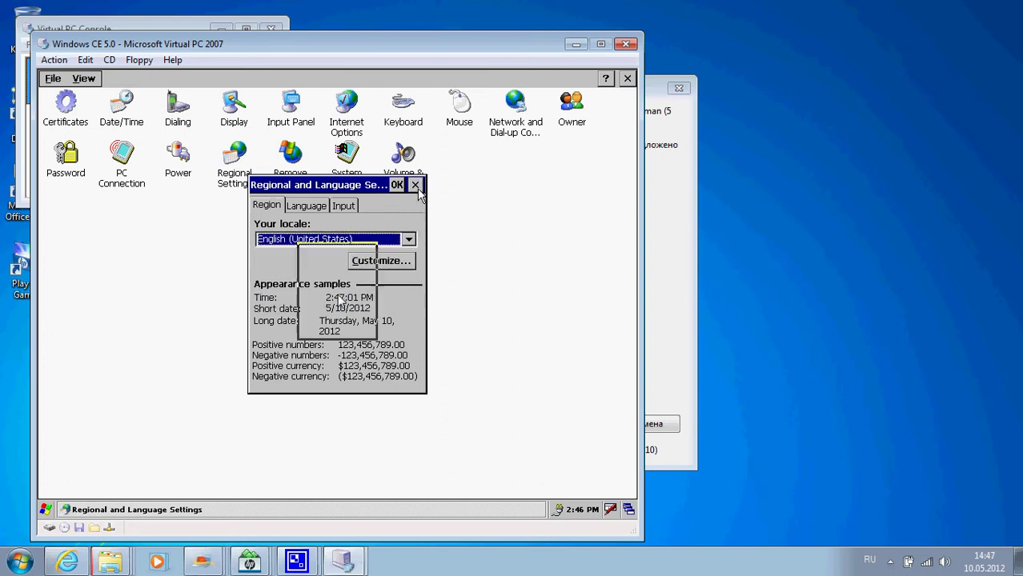
click(415, 185)
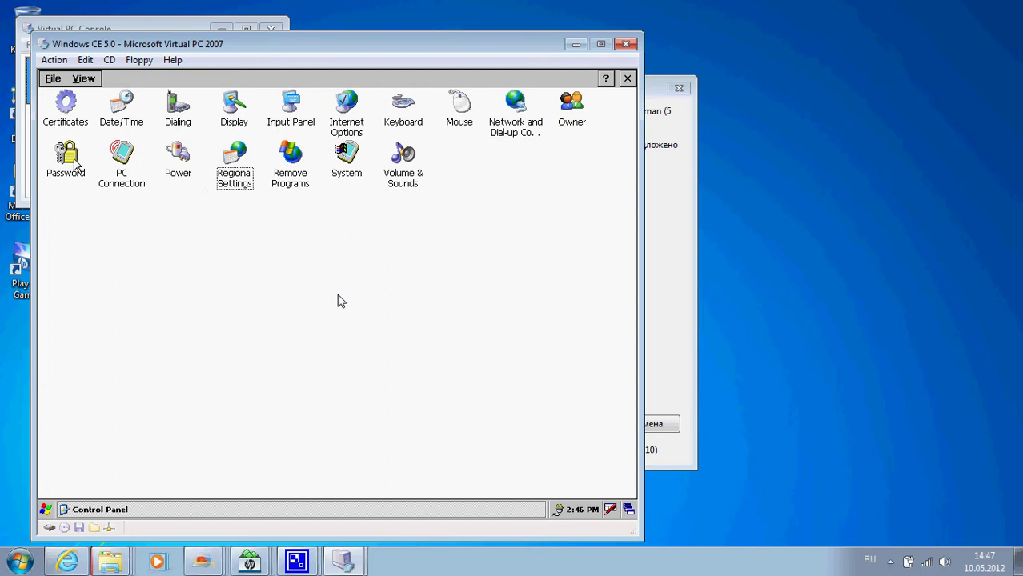
Step: Preview the Rose appearance scheme in Display Properties and close the dialog without applying it
double_click(245, 123)
key(shift+Tab)
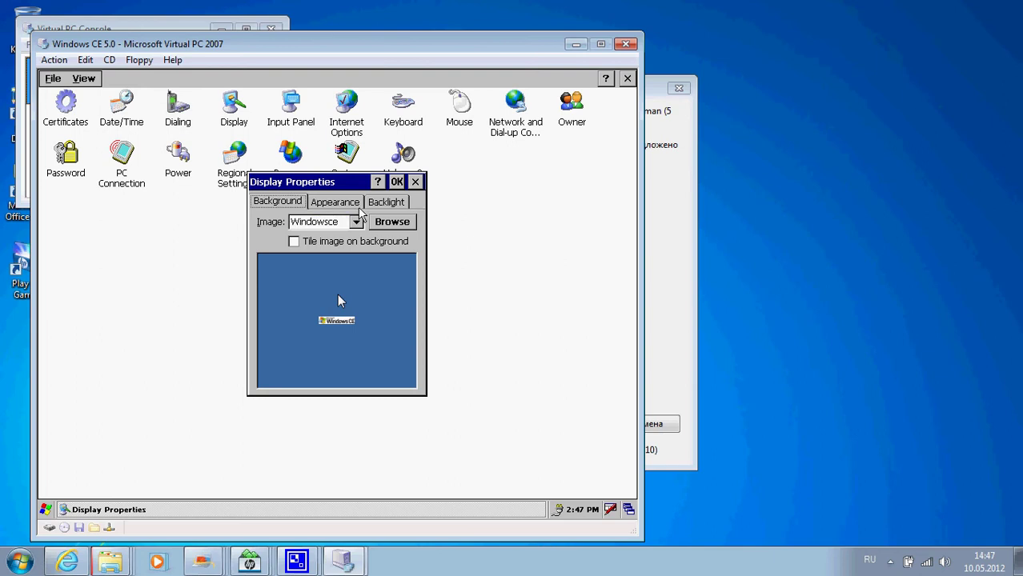
click(352, 204)
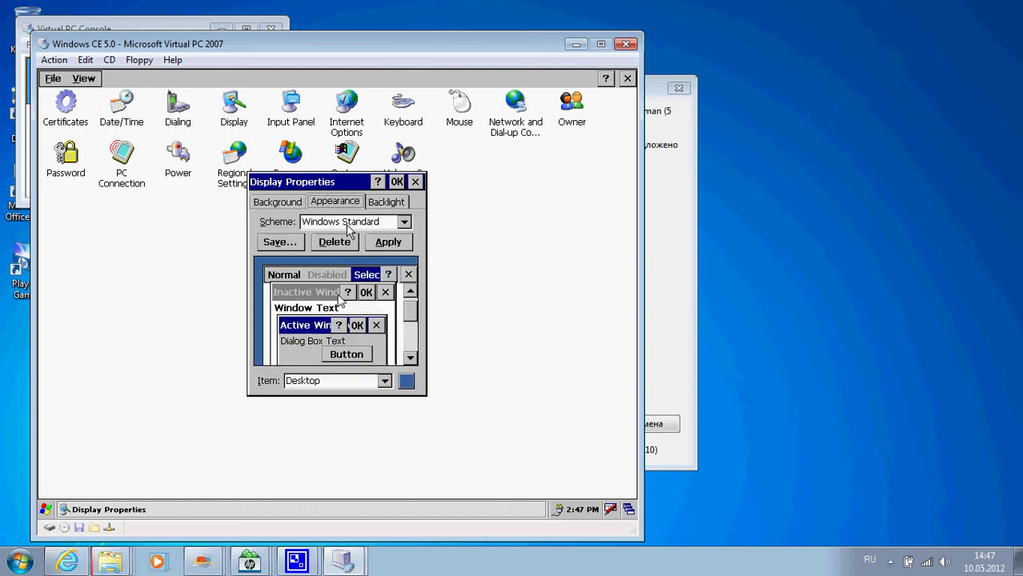
click(350, 225)
click(350, 245)
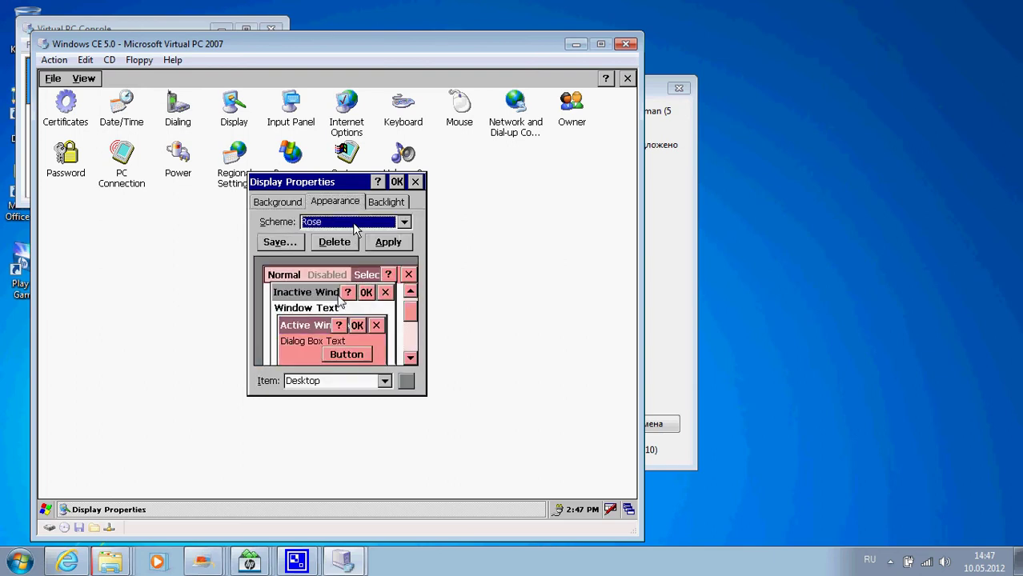
click(415, 182)
Step: Reopen Display Properties, look through its backlight and background settings, and close the dialog without changes
double_click(245, 114)
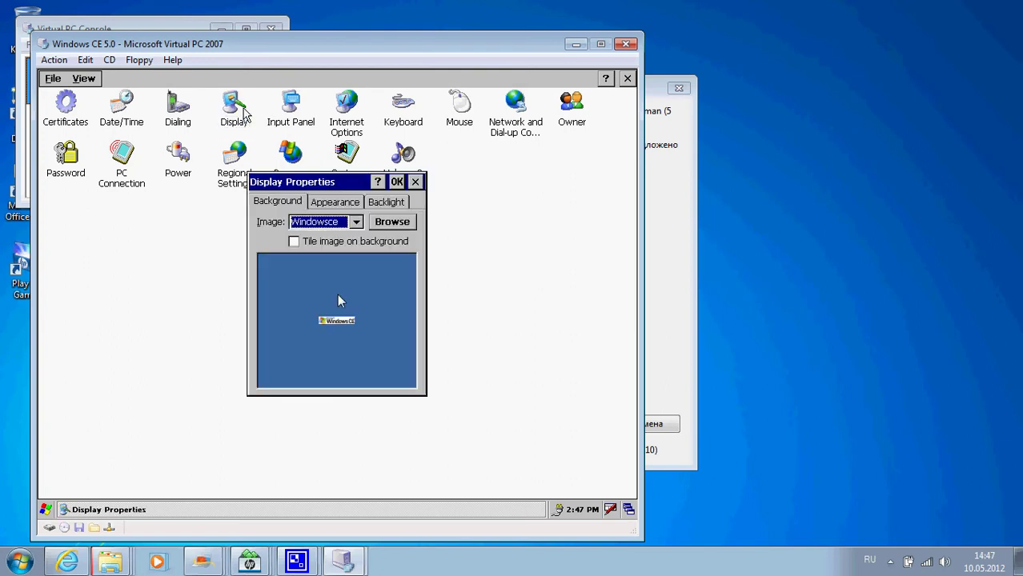
click(372, 205)
click(276, 204)
click(416, 183)
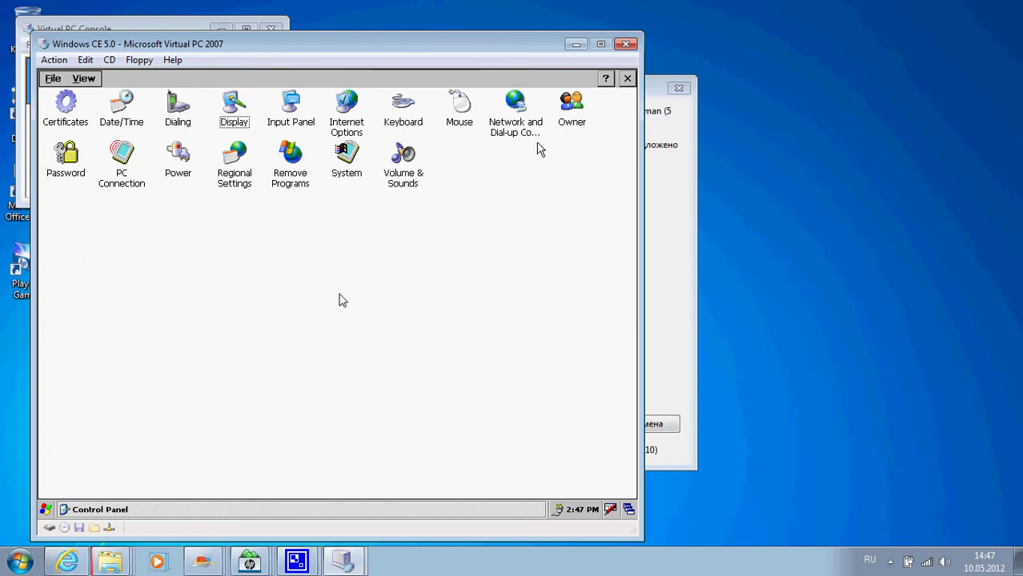
Step: View the Owner and Password properties without entering anything, and close the Control Panel
double_click(568, 124)
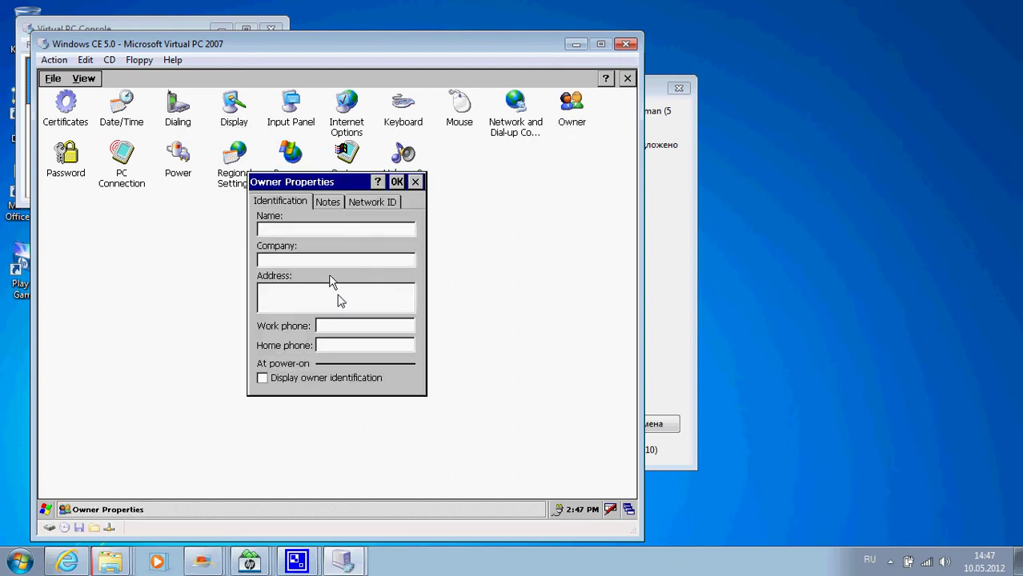
click(416, 183)
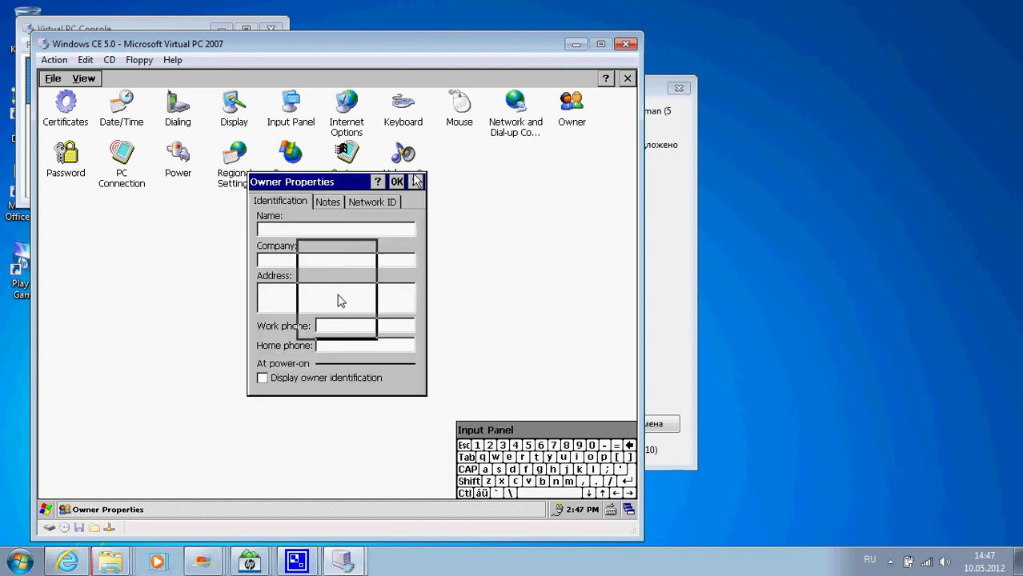
click(63, 153)
click(63, 154)
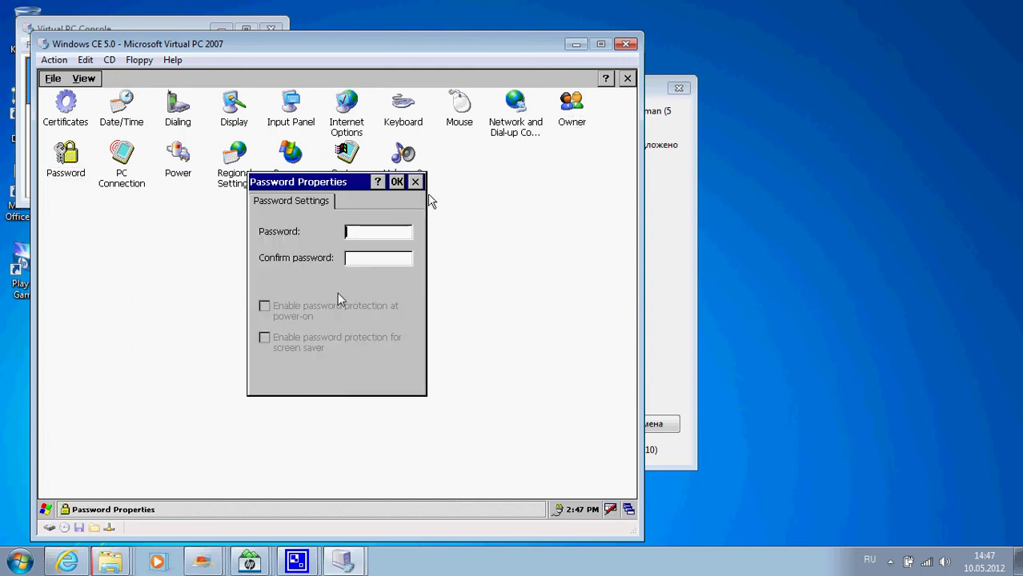
click(416, 182)
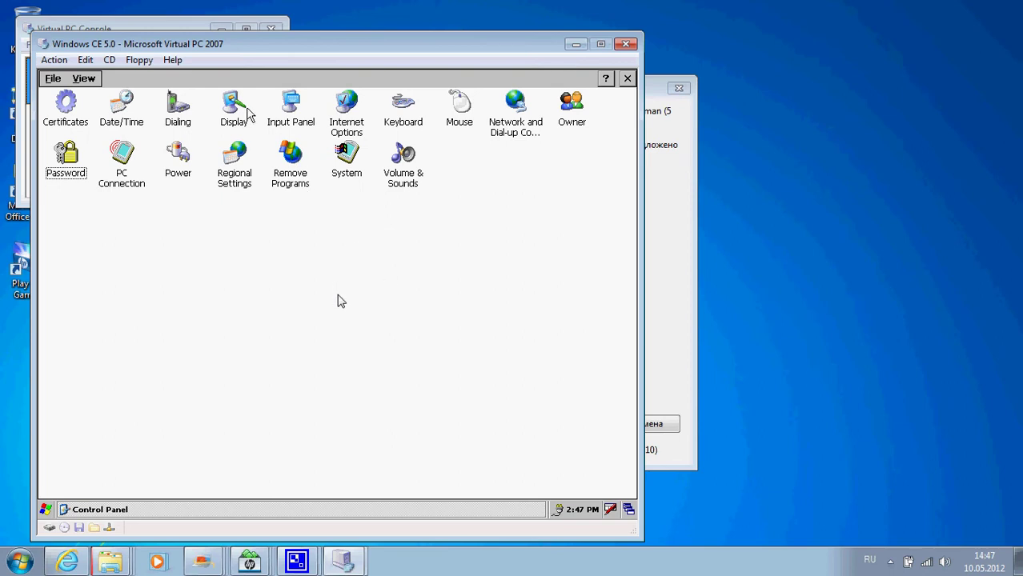
click(627, 78)
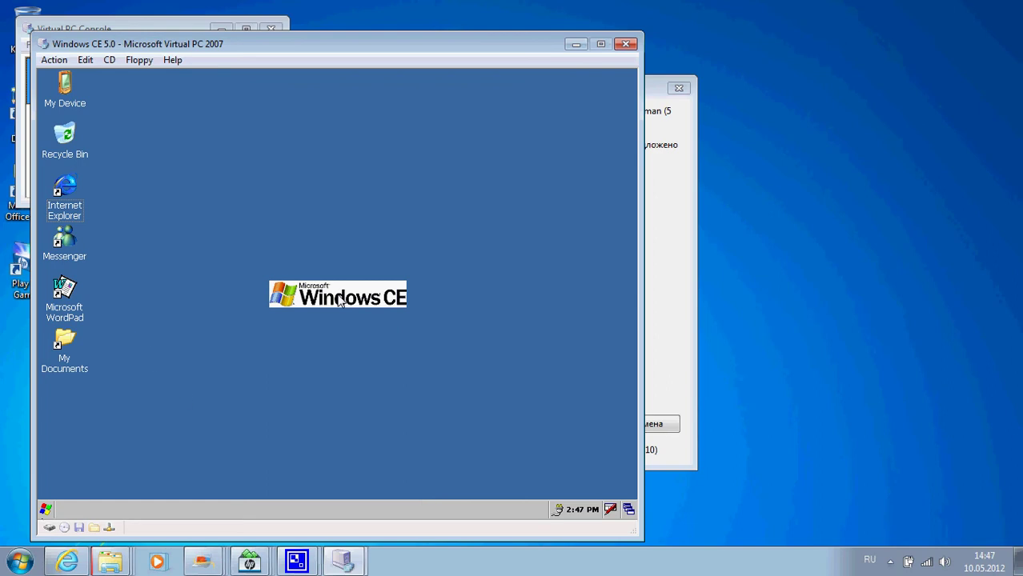
Step: View the general and advanced Taskbar and Start Menu settings and close the dialog without changes
click(45, 510)
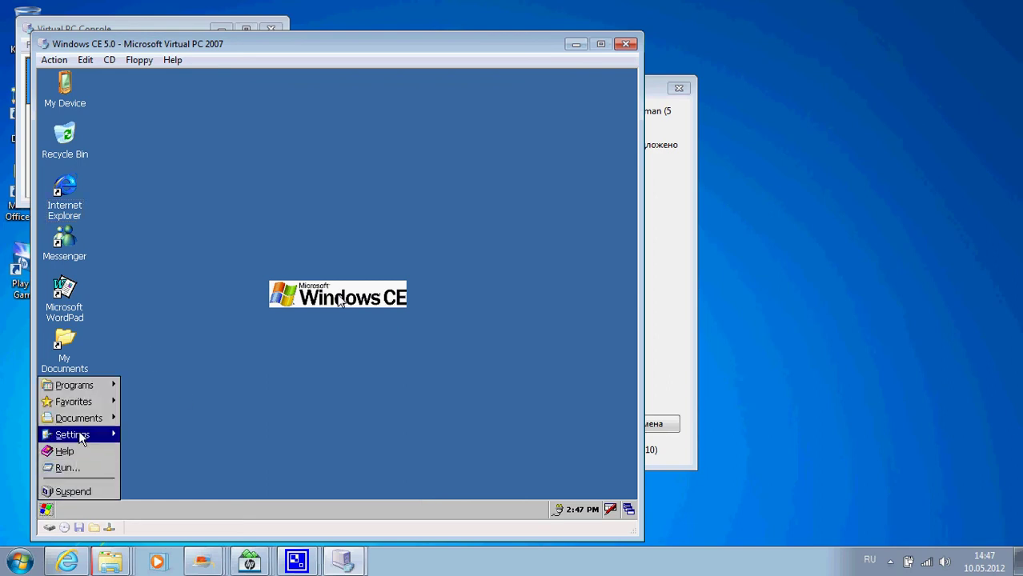
mouse_move(80, 434)
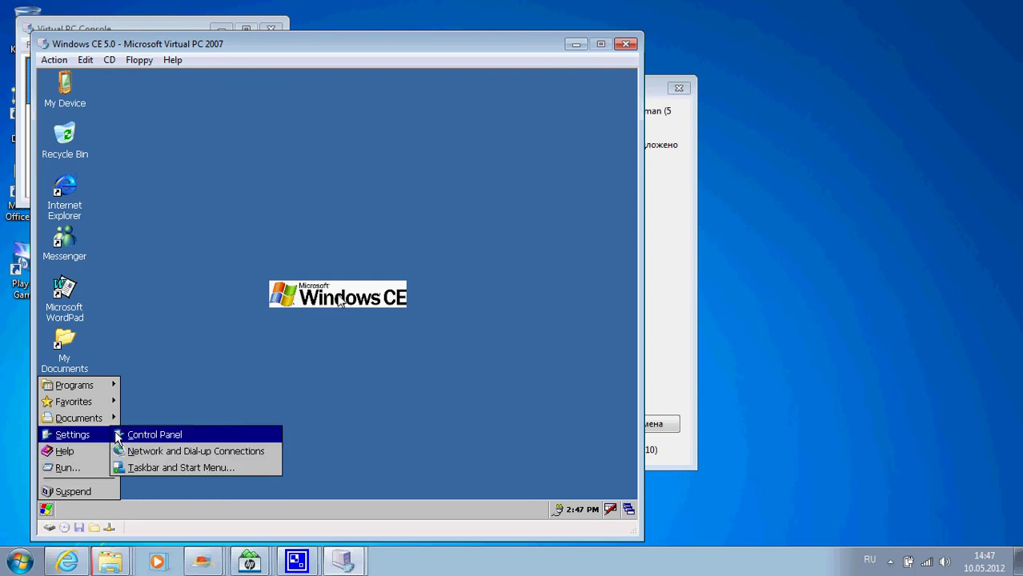
click(132, 468)
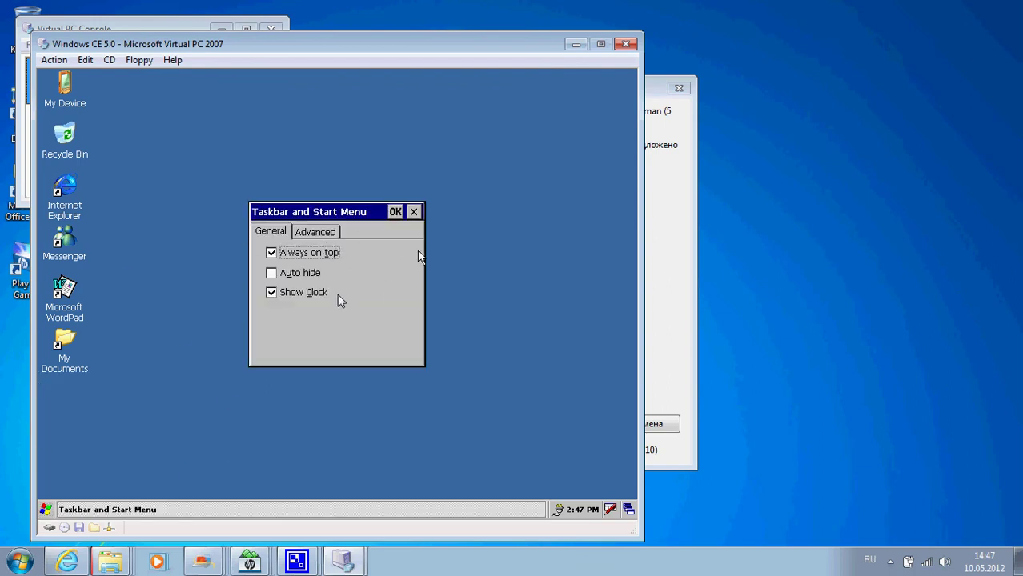
click(280, 513)
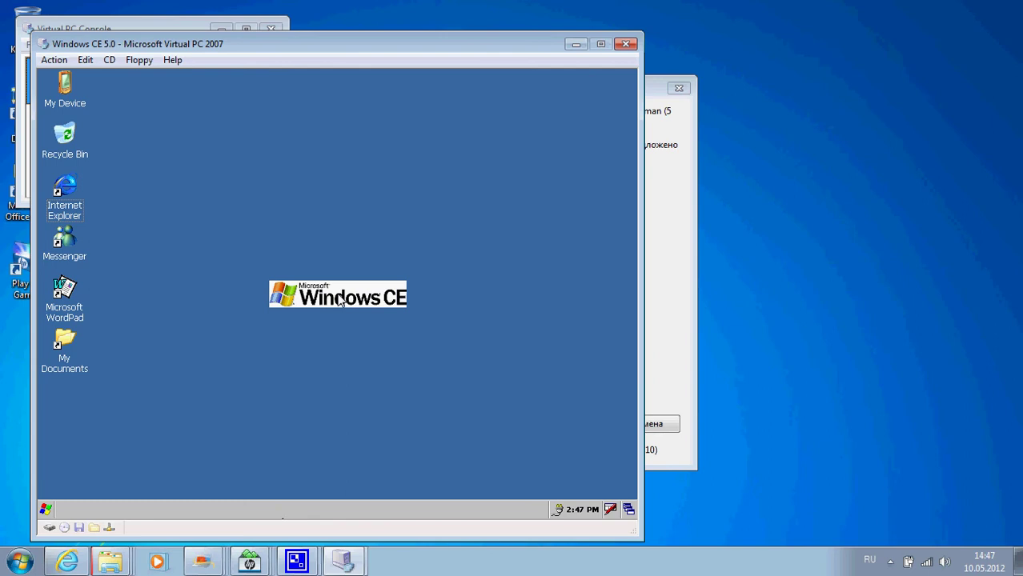
right_click(280, 513)
click(293, 504)
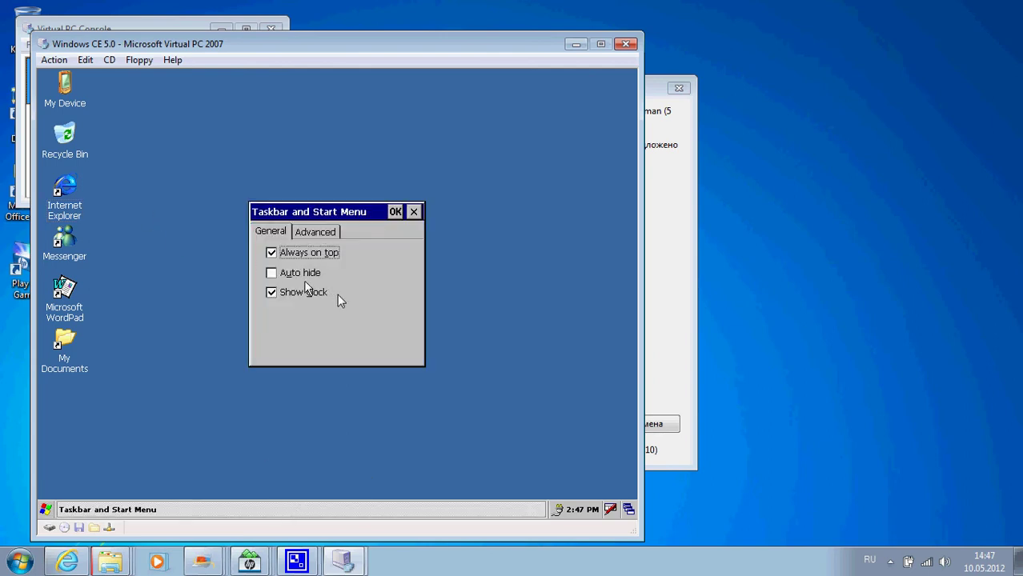
click(303, 234)
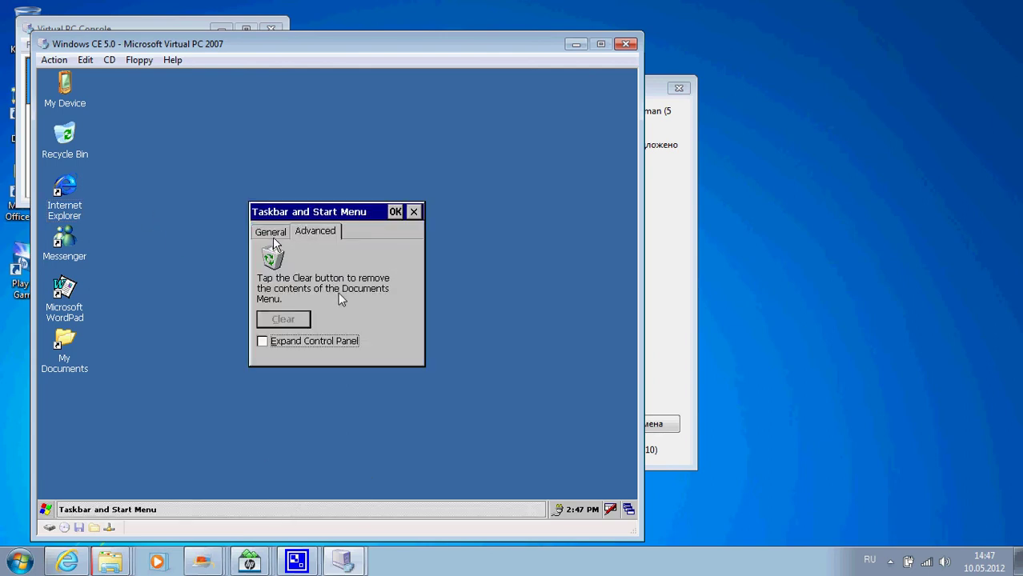
click(270, 233)
click(414, 212)
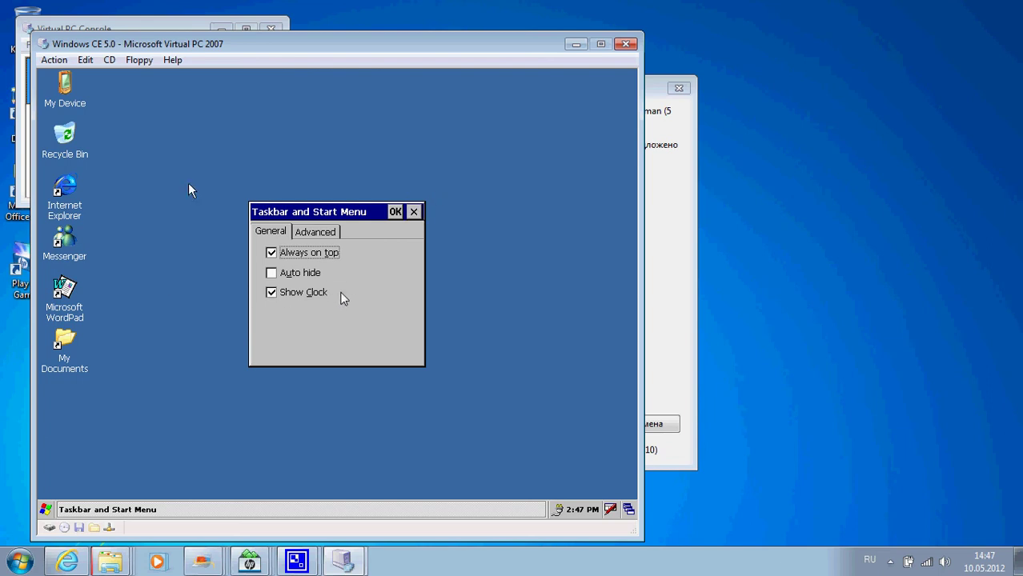
Step: Open Windows Explorer in the guest, view the contents of the Windows folder, and return to My Device
click(48, 515)
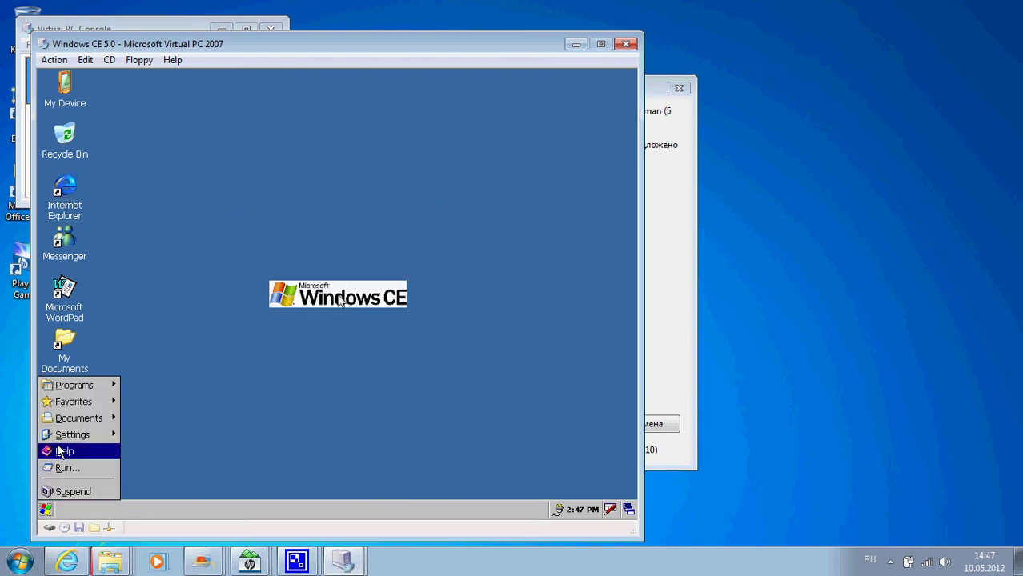
mouse_move(68, 392)
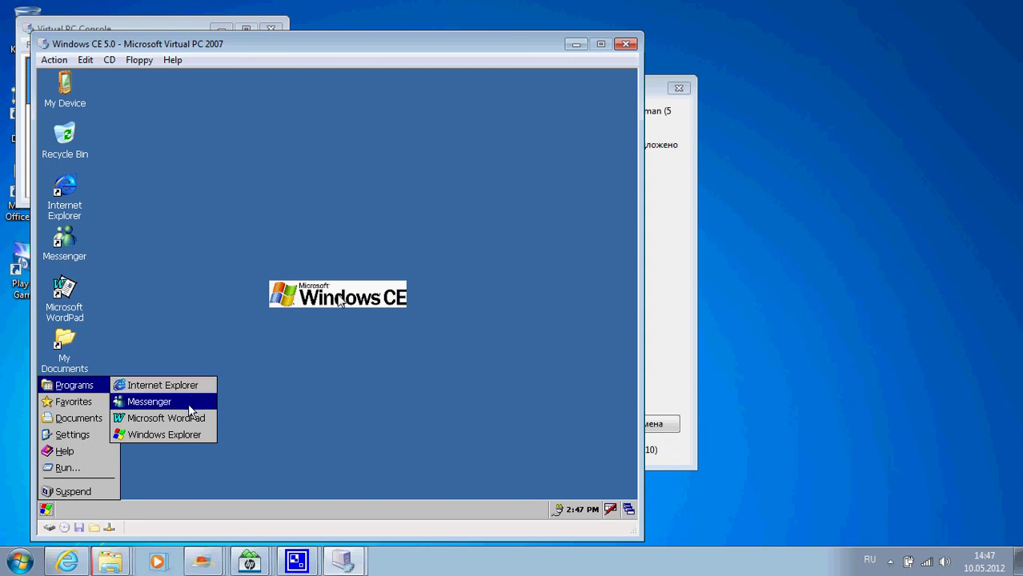
click(190, 433)
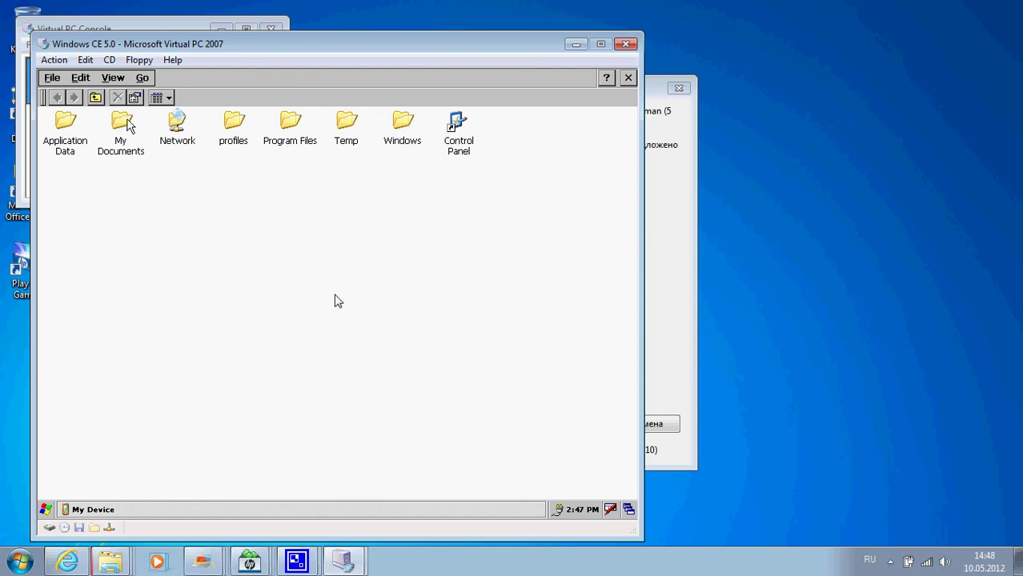
double_click(415, 120)
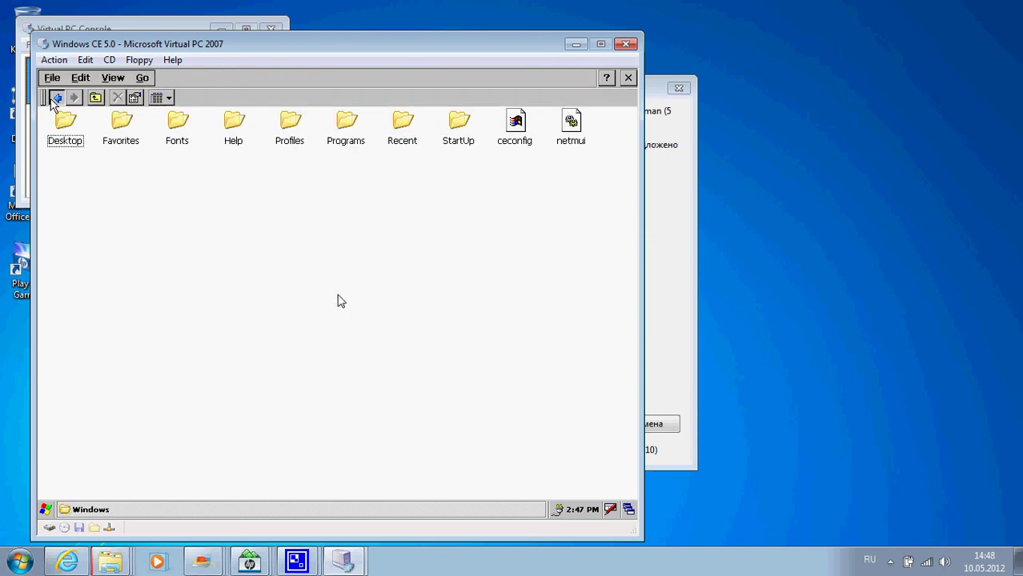
click(56, 97)
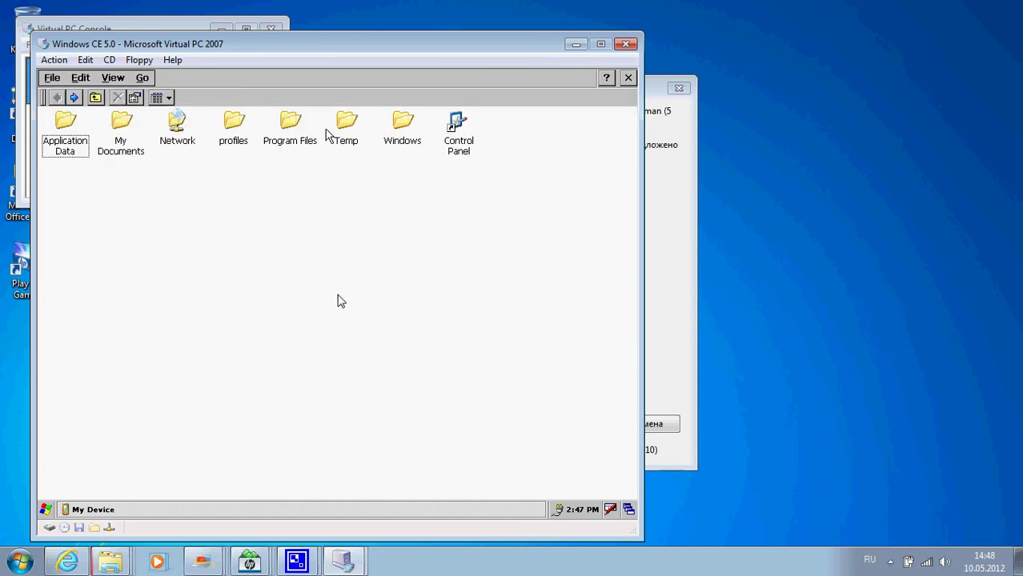
Step: Browse Program Files and its Office subfolder, return to My Device, and close Windows Explorer
double_click(290, 126)
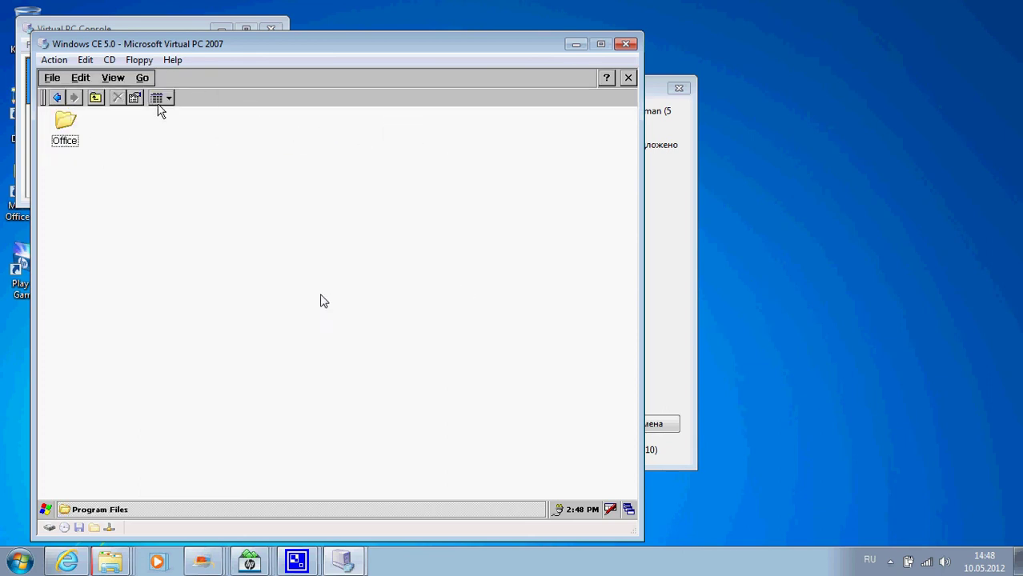
double_click(64, 118)
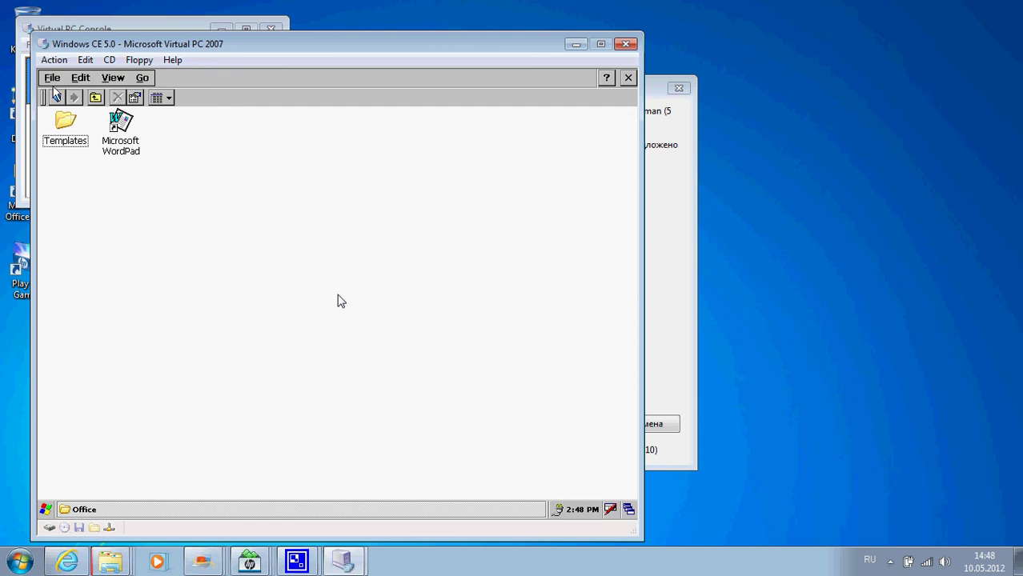
click(56, 97)
click(56, 96)
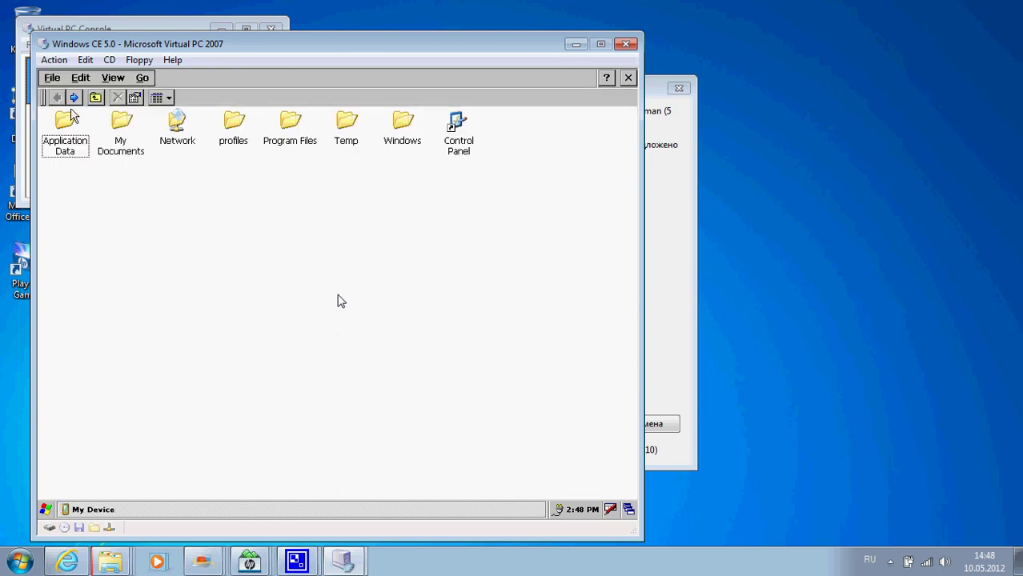
click(629, 77)
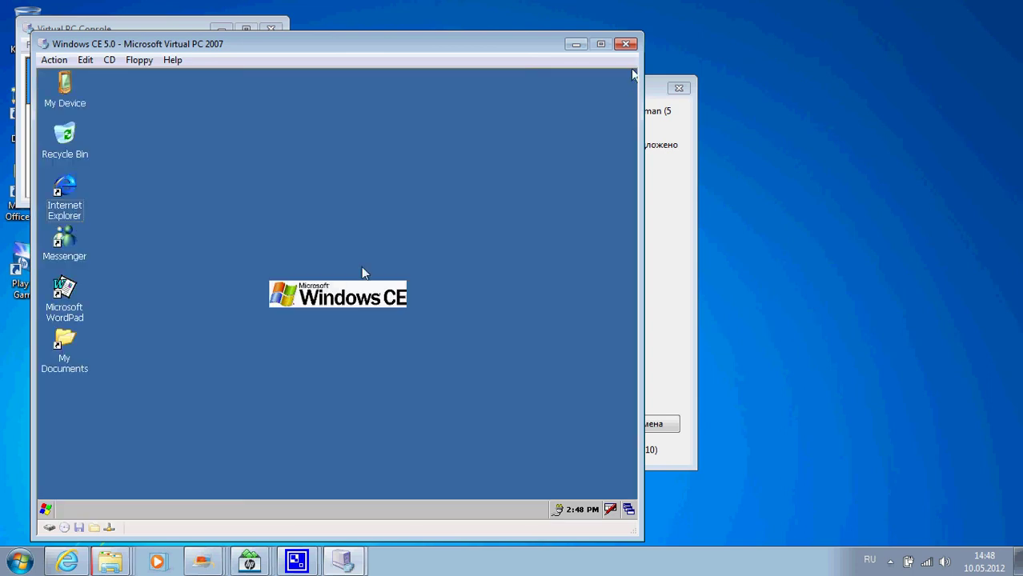
key(ctrl+Escape)
key(Up)
key(Up)
key(Down)
key(Down)
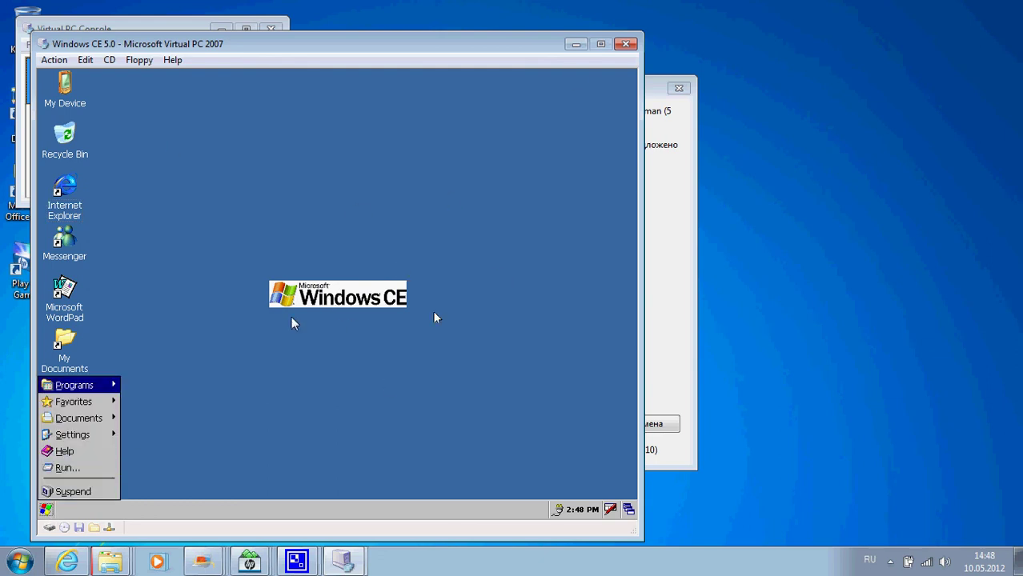
key(Right)
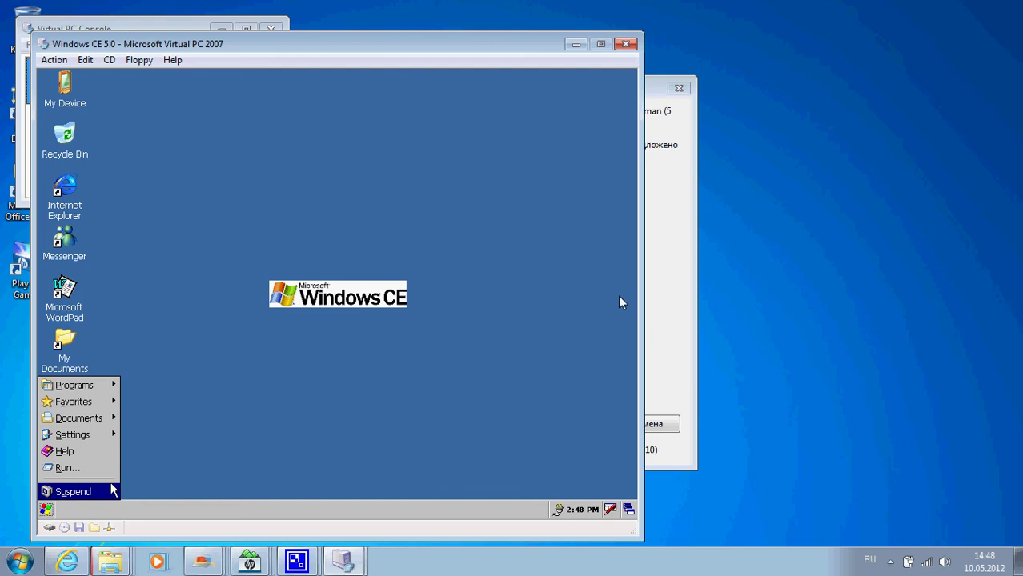
key(Escape)
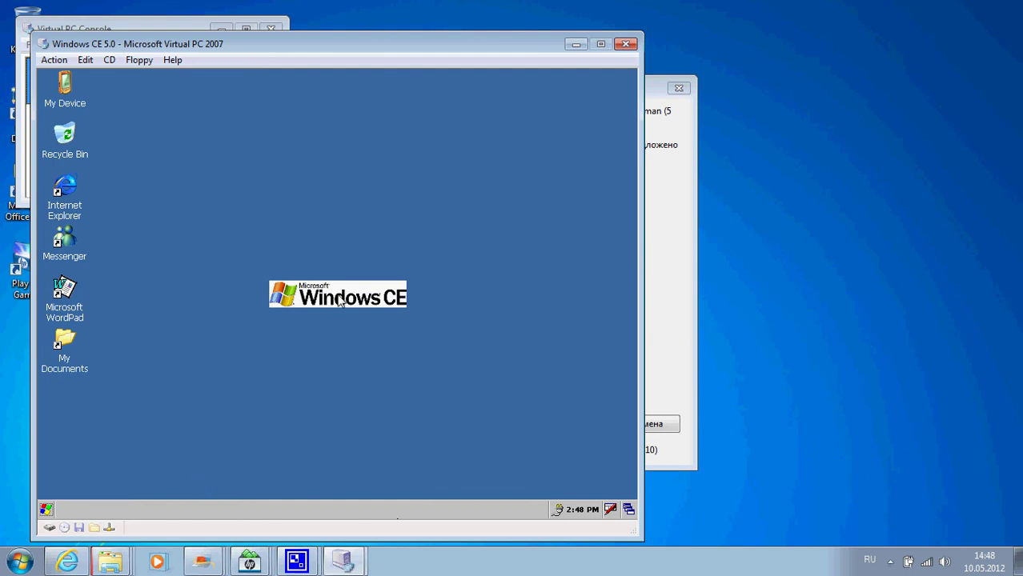
click(48, 507)
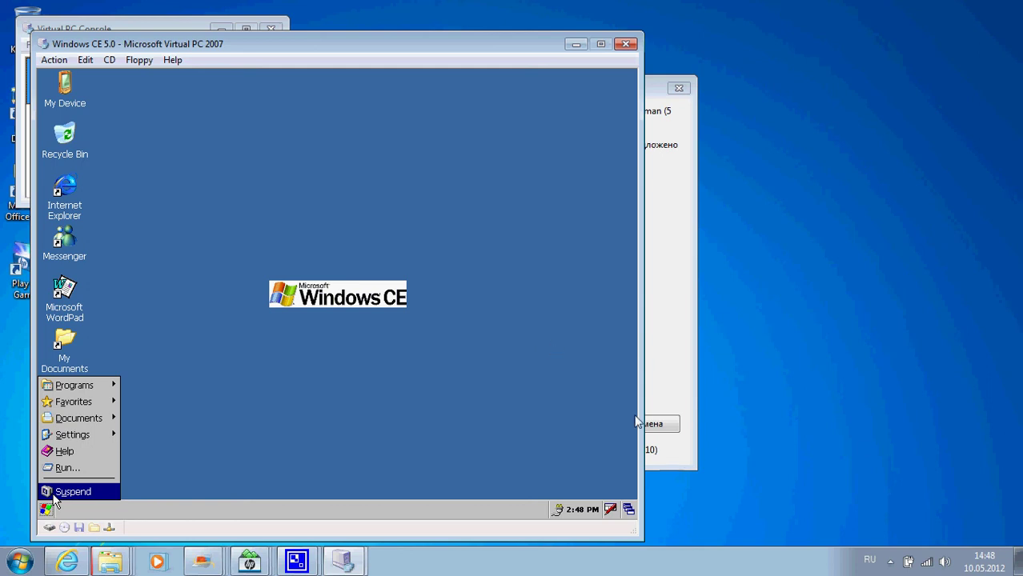
key(Escape)
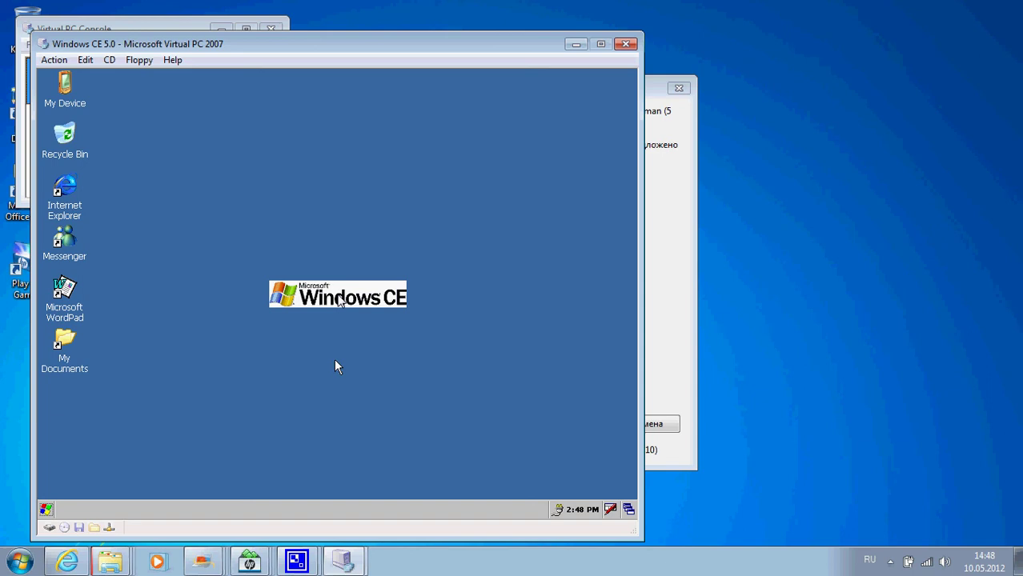
Step: Close the Windows CE 5.0 virtual machine with the Turn off option, and dismiss the Virtual PC Console
click(625, 47)
click(378, 287)
click(381, 307)
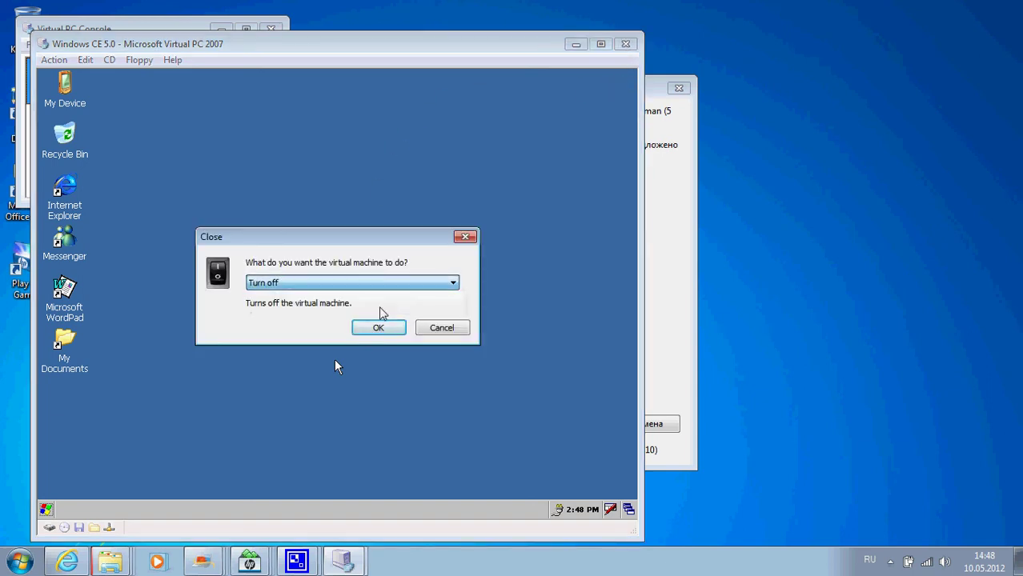
click(378, 327)
click(221, 29)
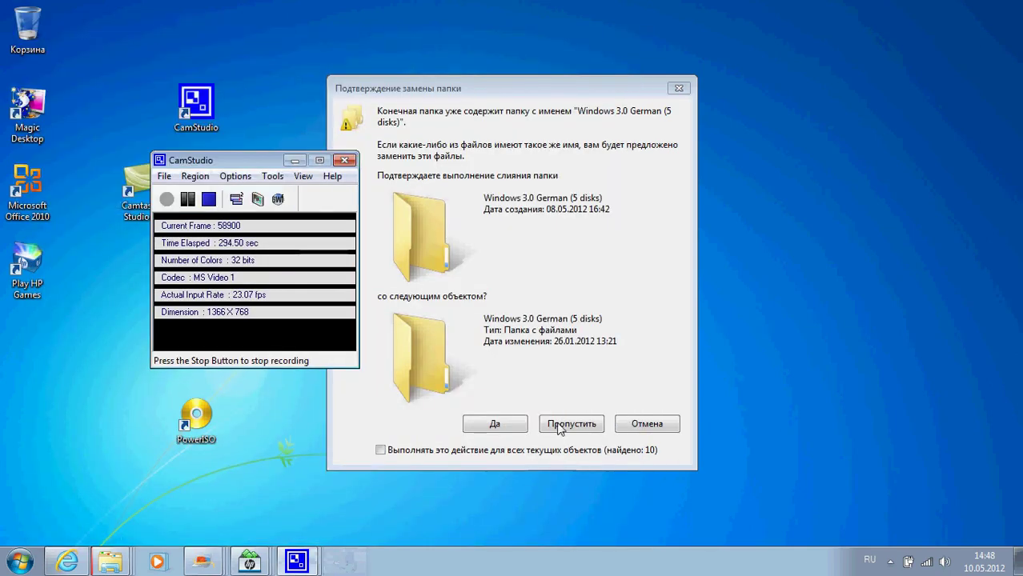
Step: Confirm merging duplicate folders, including "Windows 3.0 German (5 disks)" and "Windows 3.1 Build 026", and replace conflicting files such as 0.jpg in the pending Windows copy
click(489, 421)
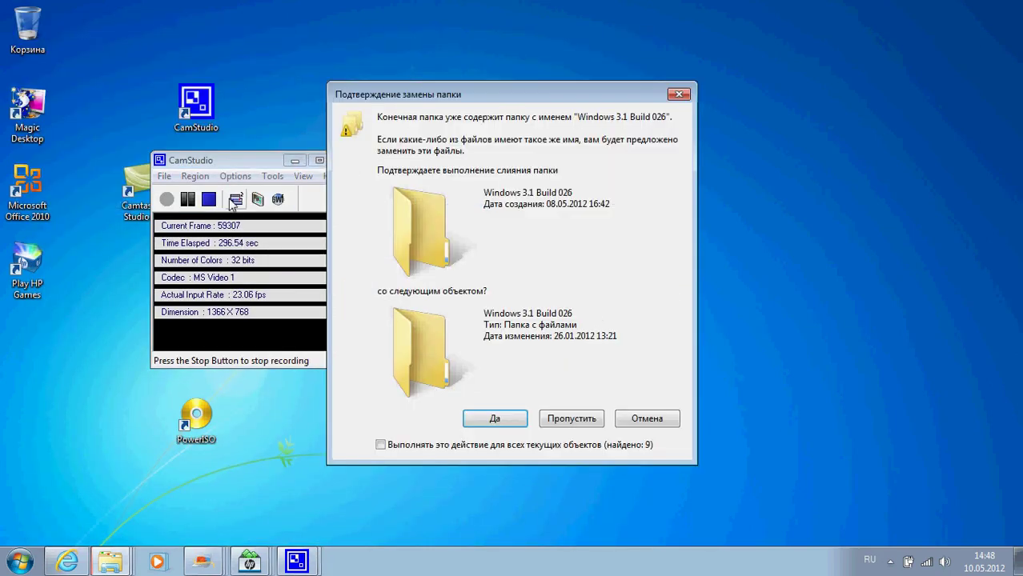
click(479, 419)
click(479, 419)
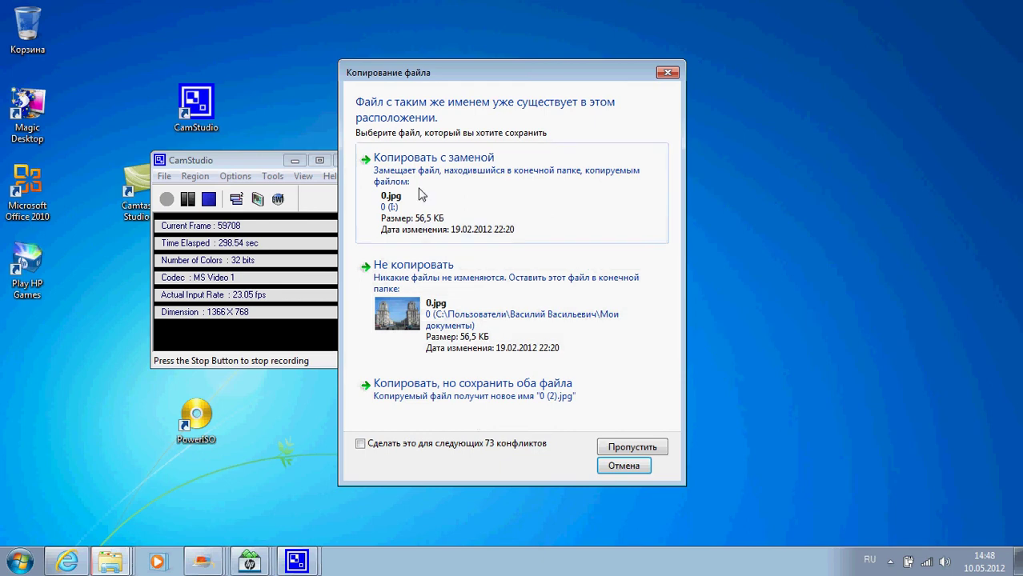
click(411, 219)
click(411, 219)
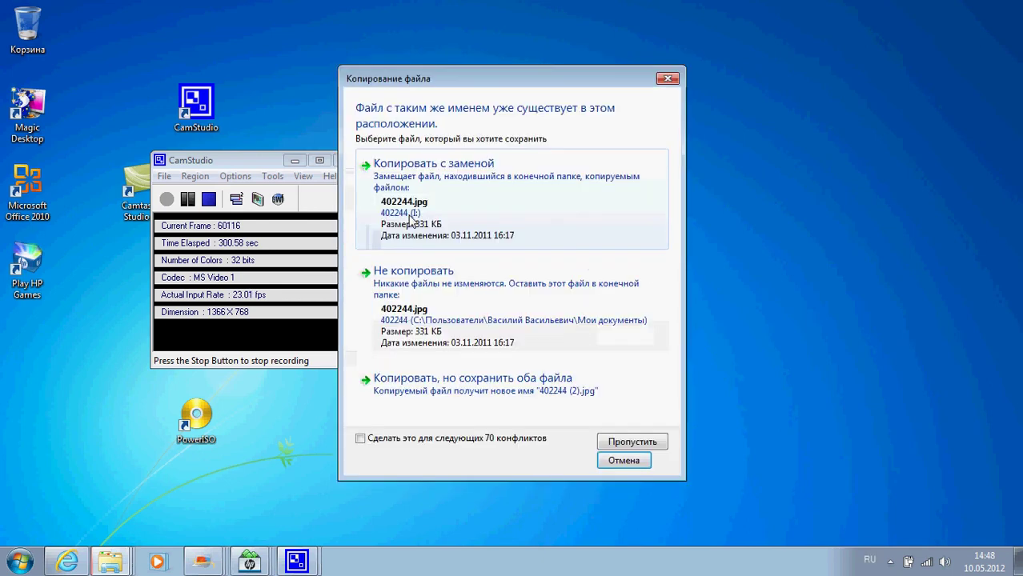